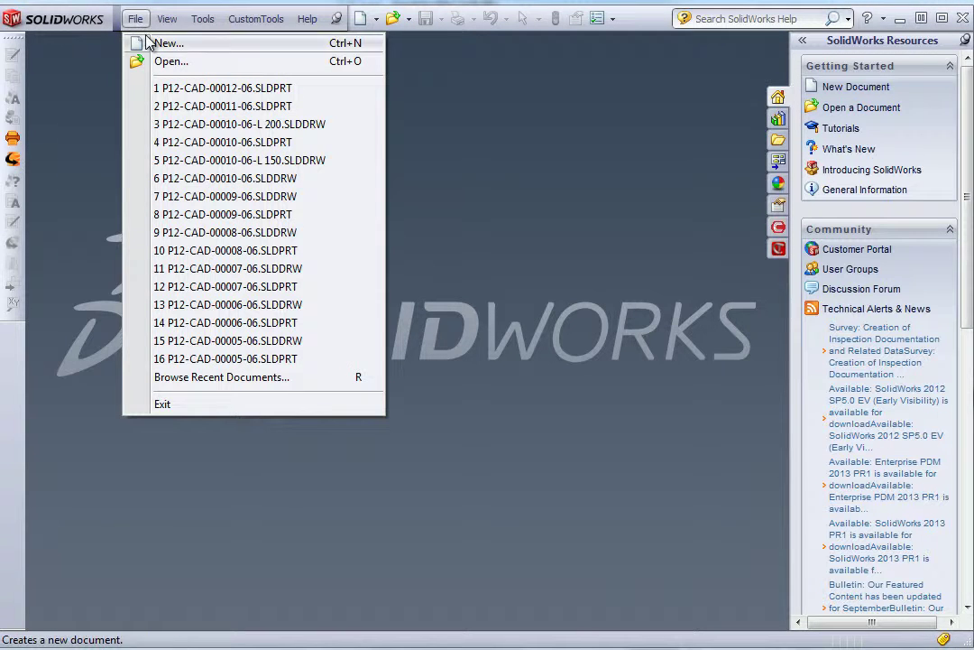
- Create a new part, Part31, and start a sketch line awaiting a sketch plane
click(145, 41)
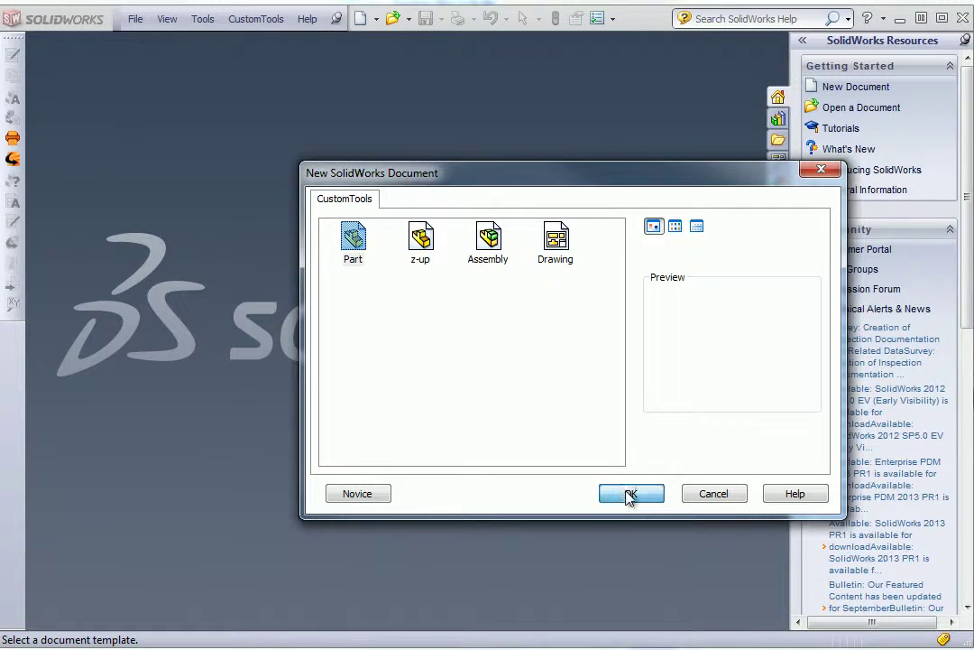
click(629, 495)
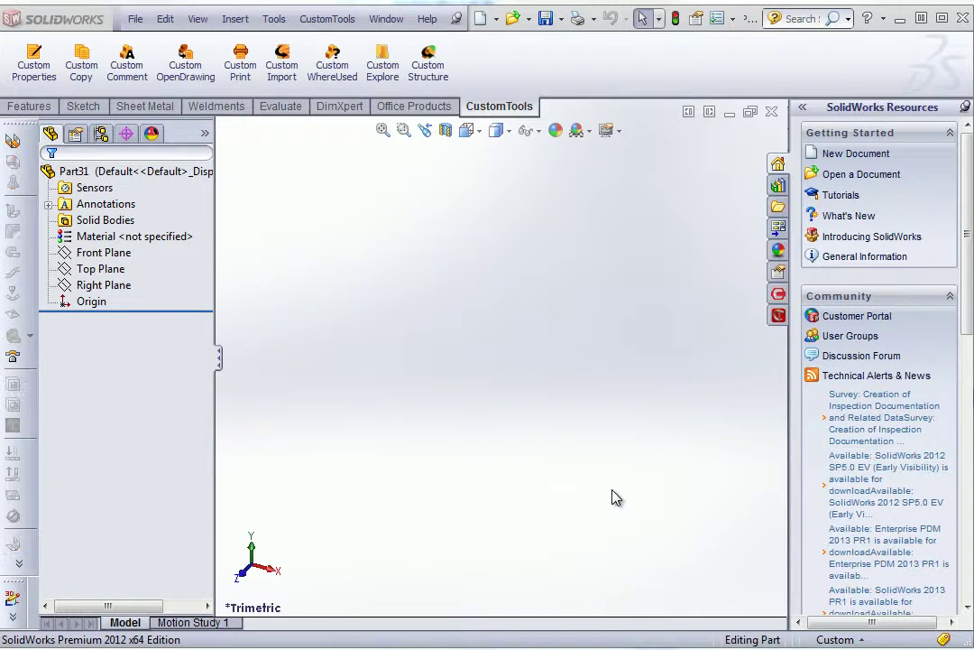
click(93, 108)
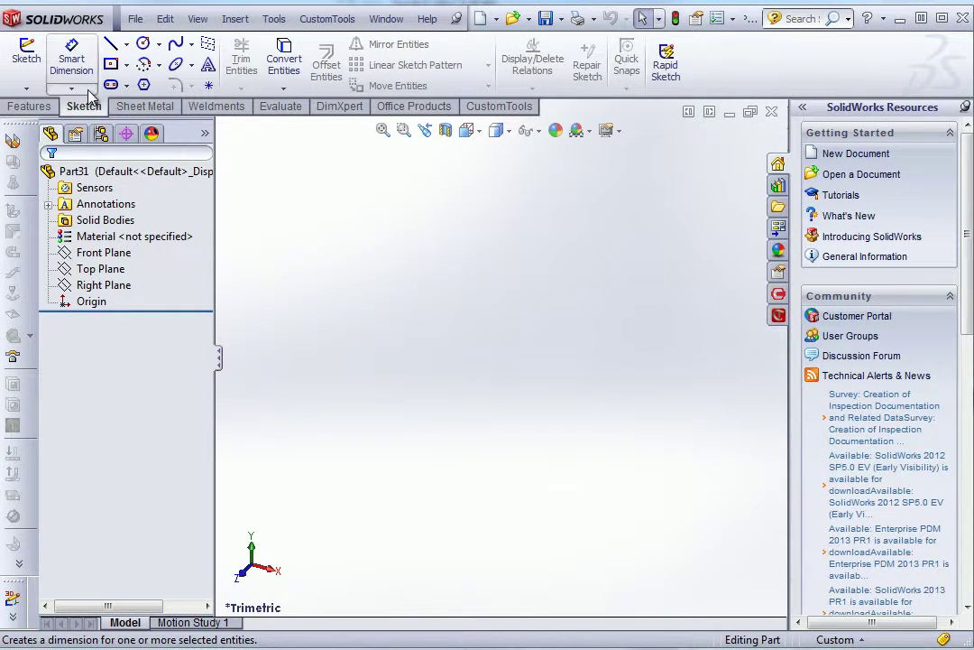
click(110, 46)
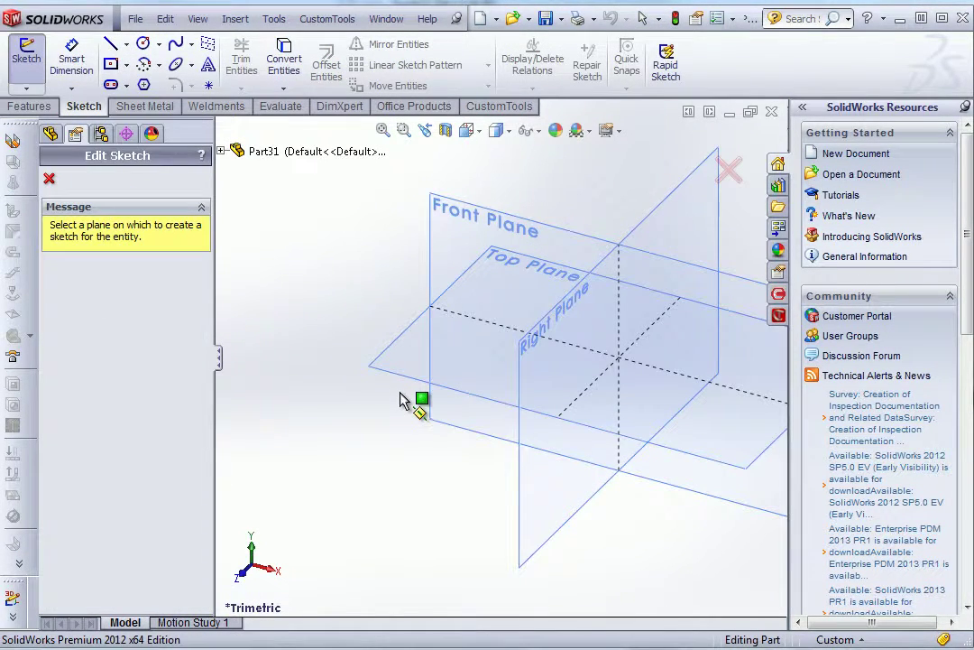
click(402, 398)
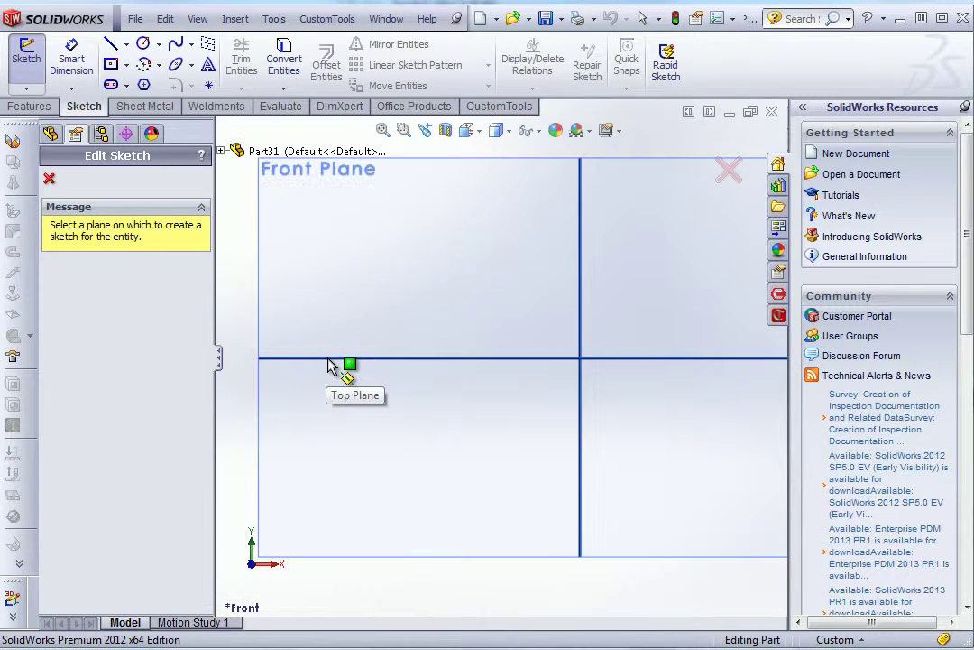
- Sketch a horizontal line on the Top Plane ending at the origin
click(325, 364)
click(316, 356)
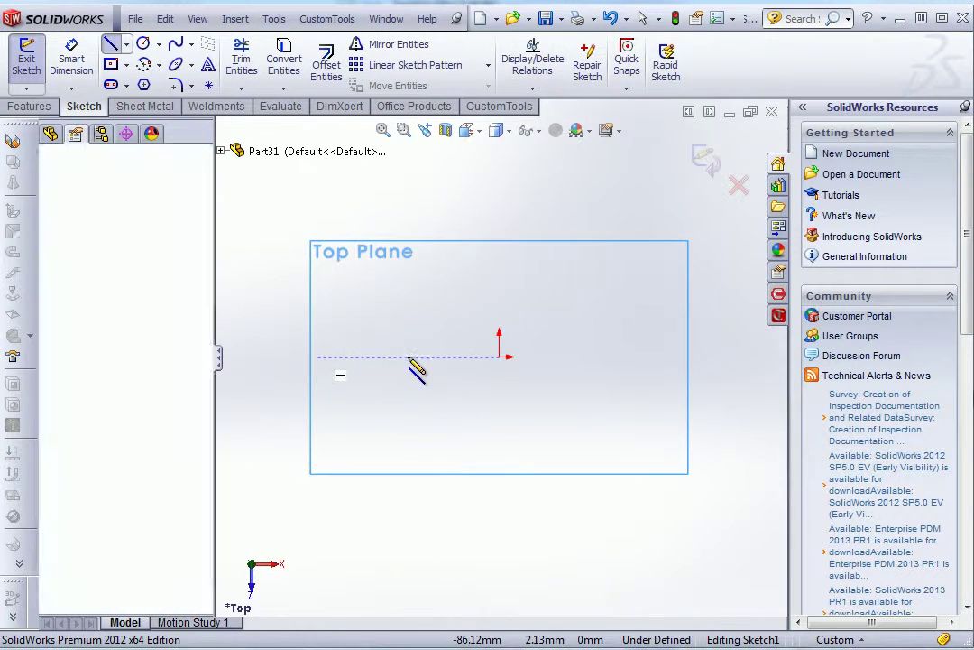
click(452, 357)
click(499, 356)
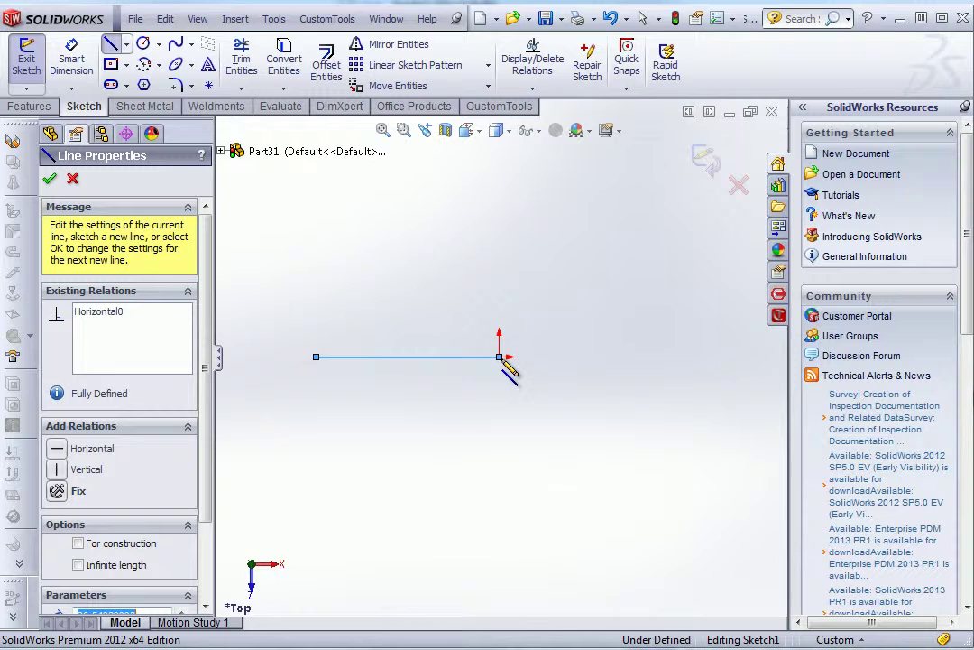
key(Escape)
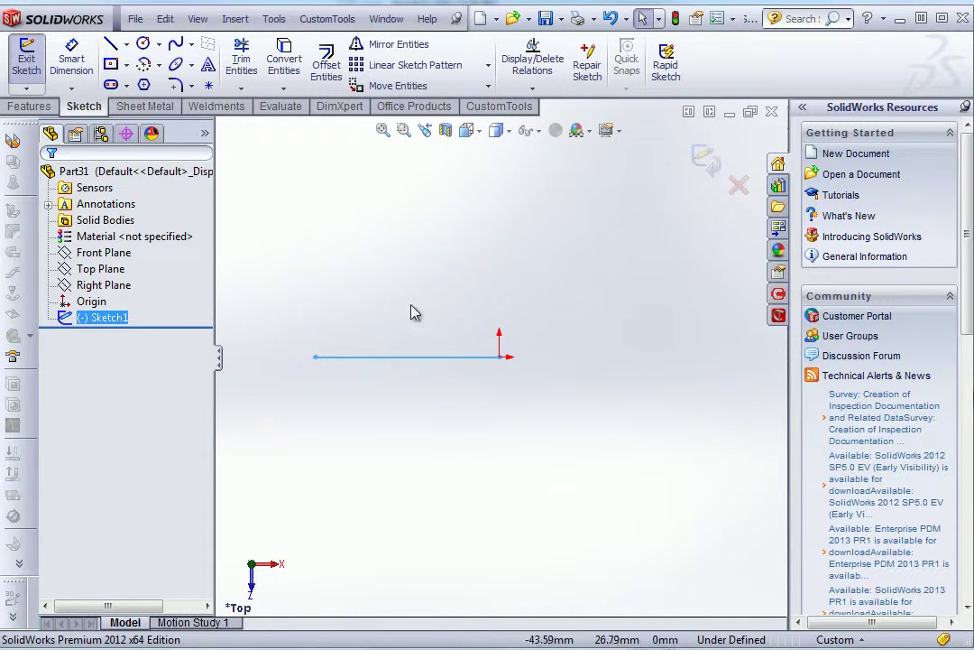
- Dimension the line to 90 mm so the sketch is fully defined
click(74, 63)
click(469, 359)
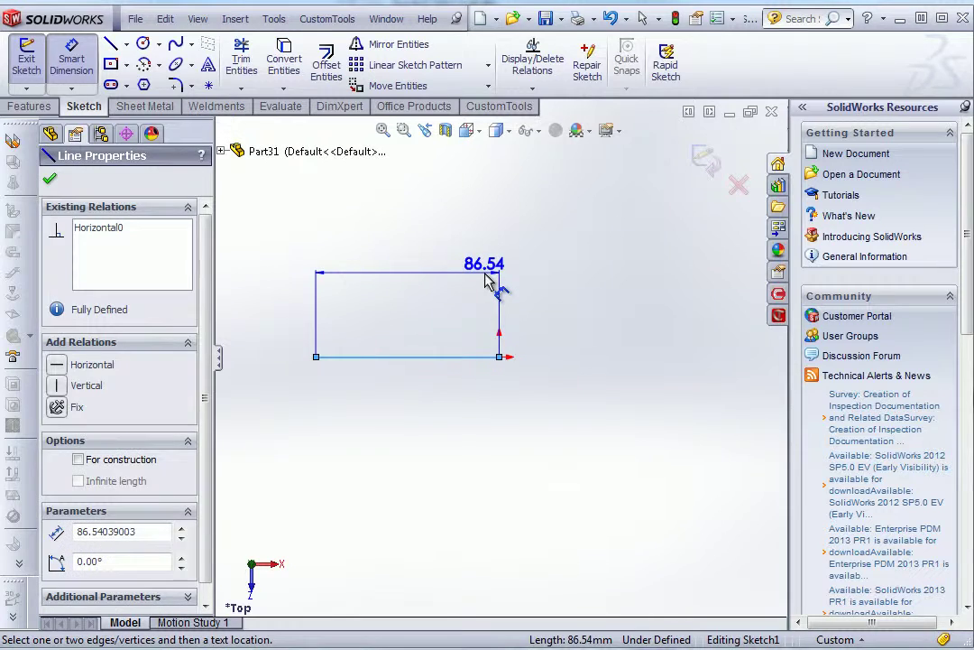
click(488, 281)
text(90)
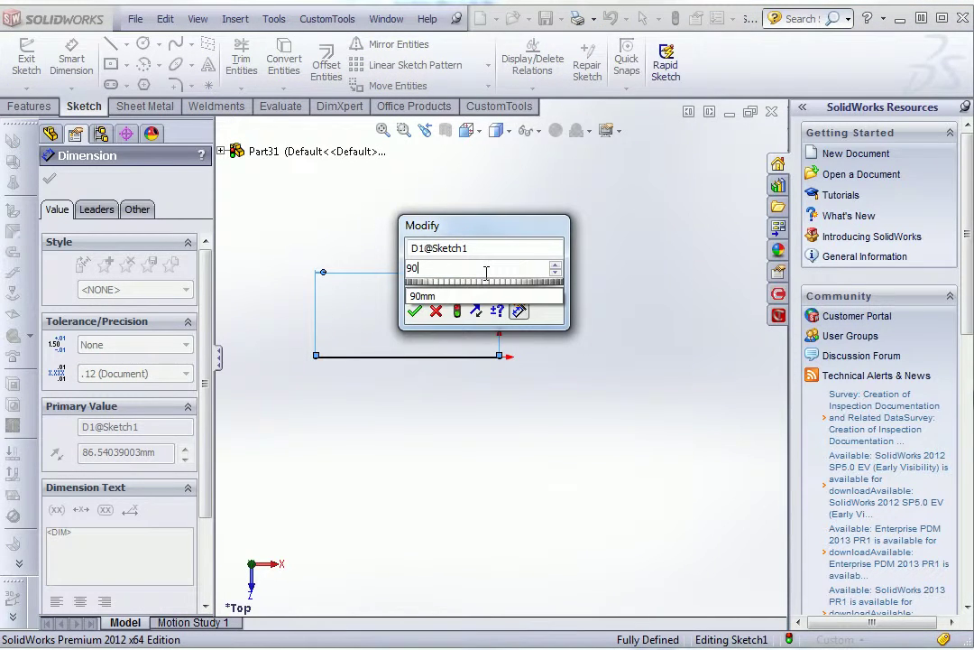
key(Return)
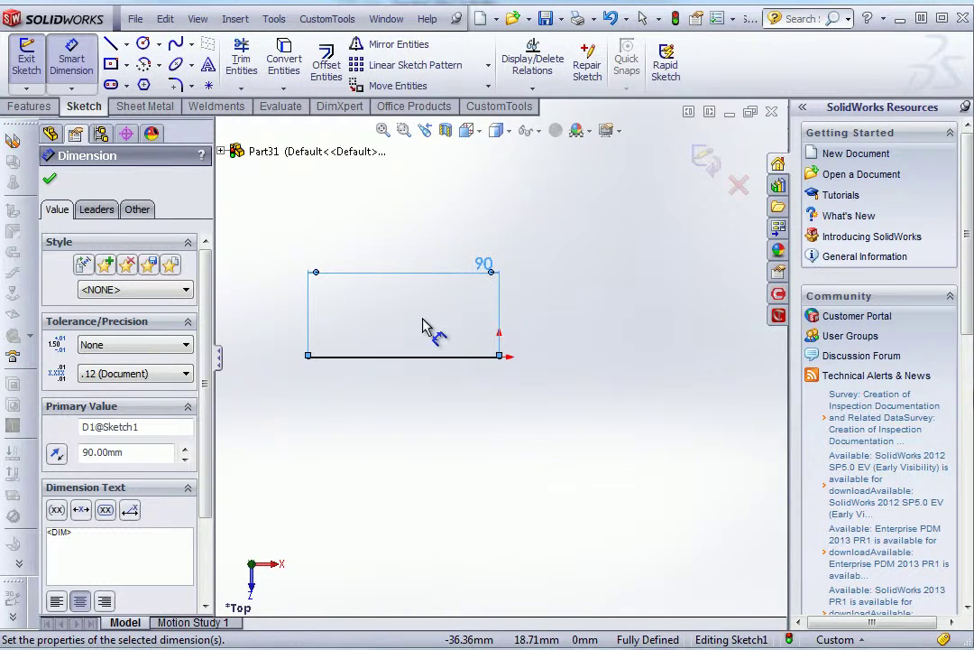
click(52, 181)
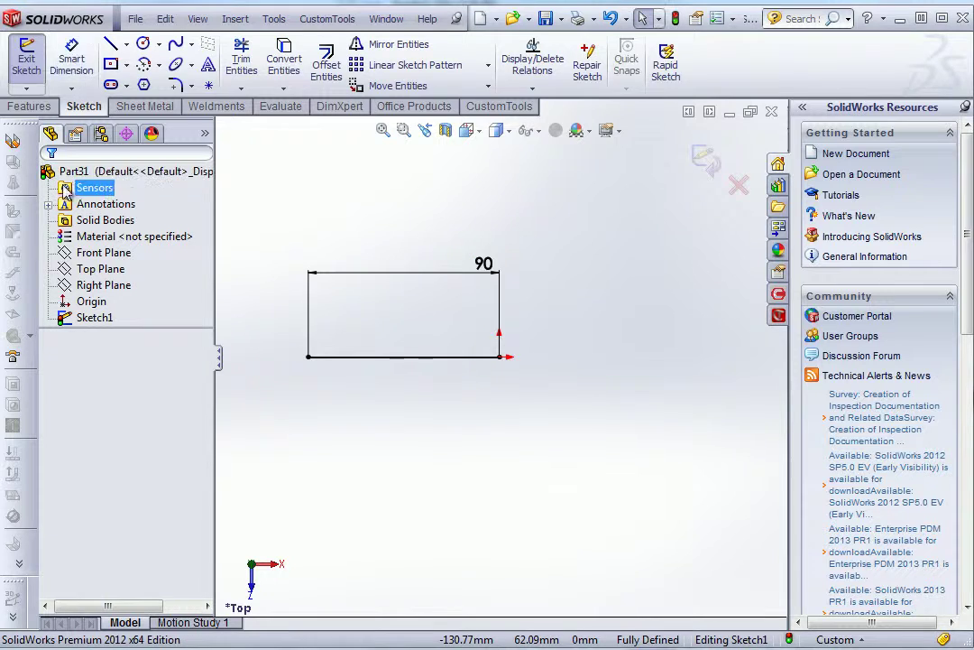
- Build an ISO 30 x 30 x 2.6 square-tube structural member along the 90 mm line
click(216, 107)
click(704, 158)
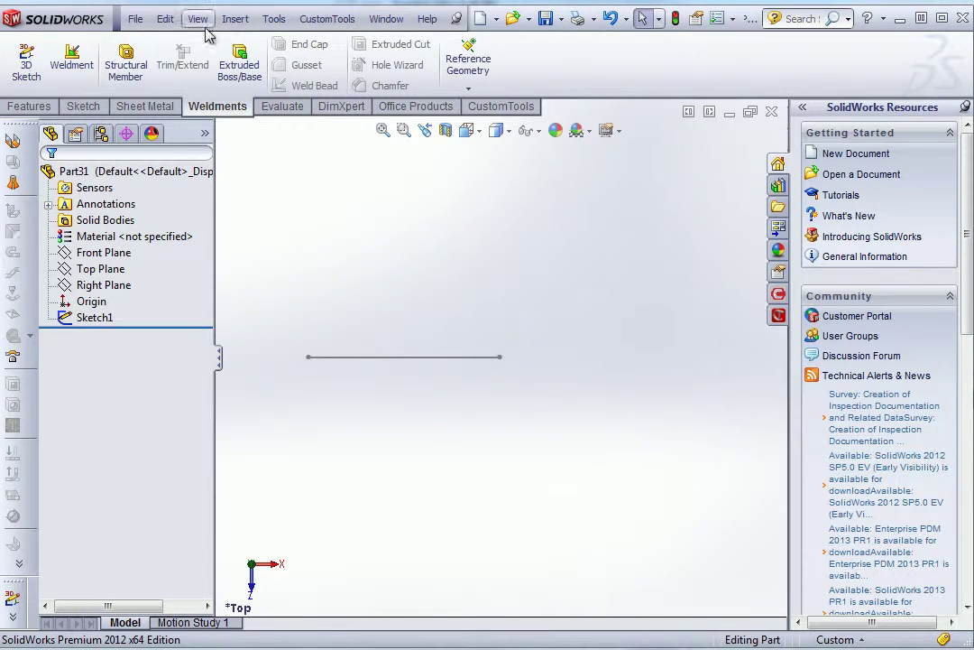
click(125, 63)
click(370, 357)
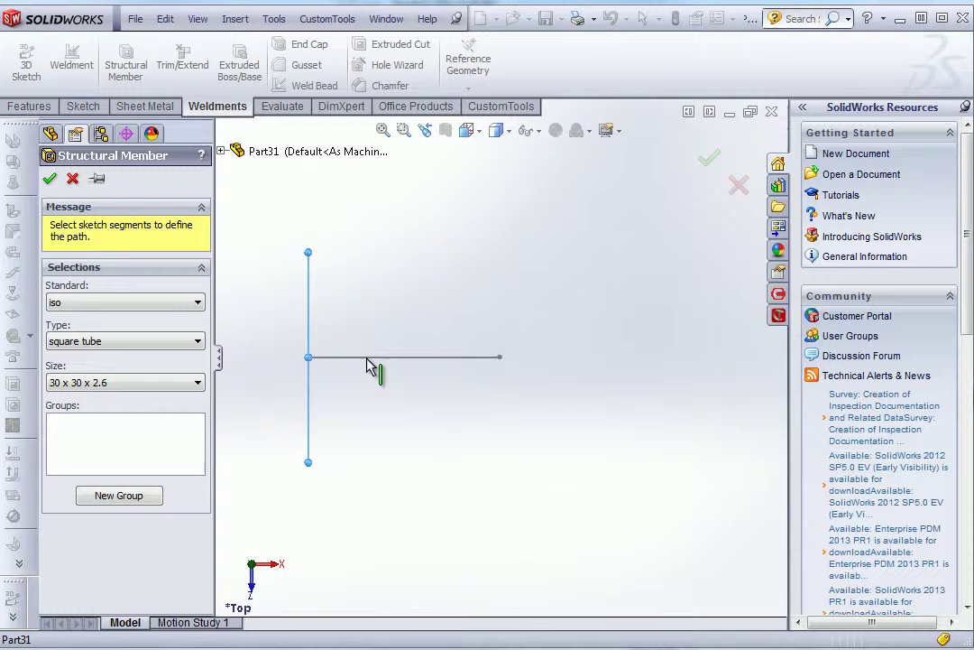
click(710, 160)
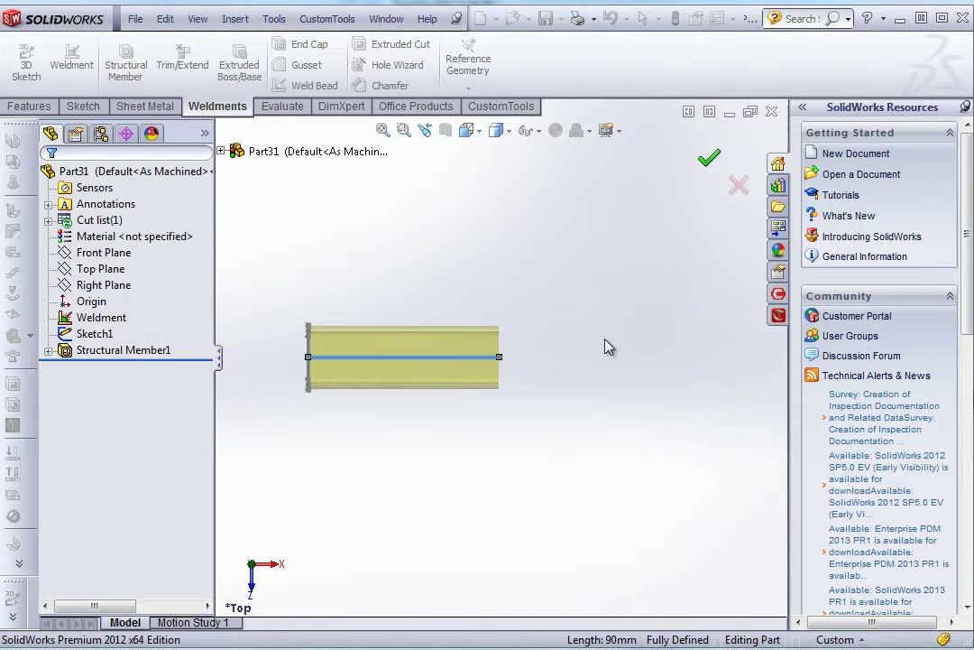
middle_drag(544, 385, 487, 384)
scroll(279, 319, down, 2)
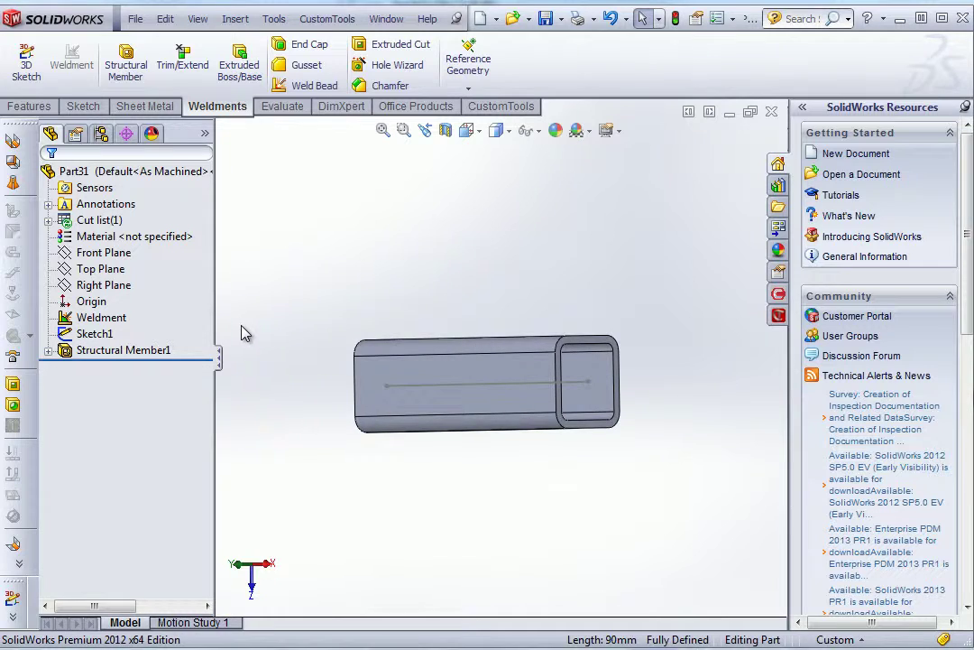
key(ctrl+Right)
key(ctrl+Right)
key(ctrl+Right)
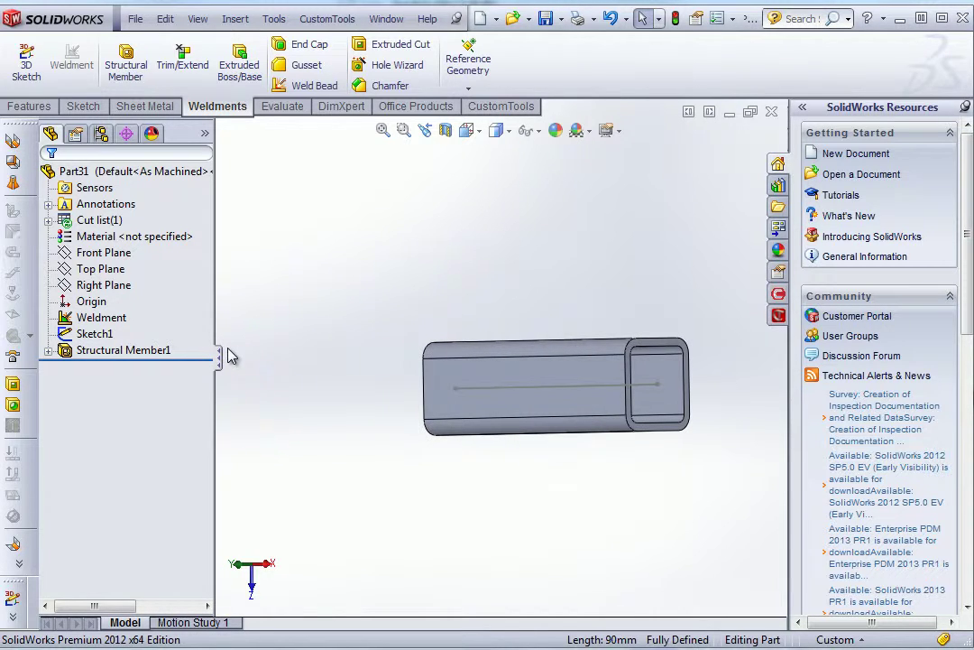
- Open CustomTools Custom Properties on Document properties with Filetype set to Part
click(492, 108)
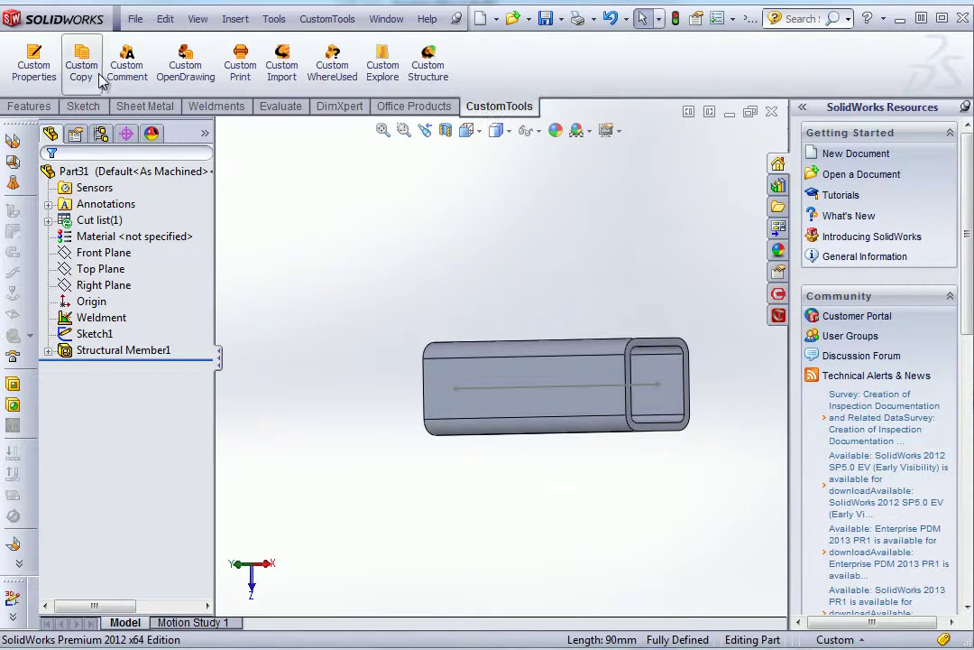
click(35, 65)
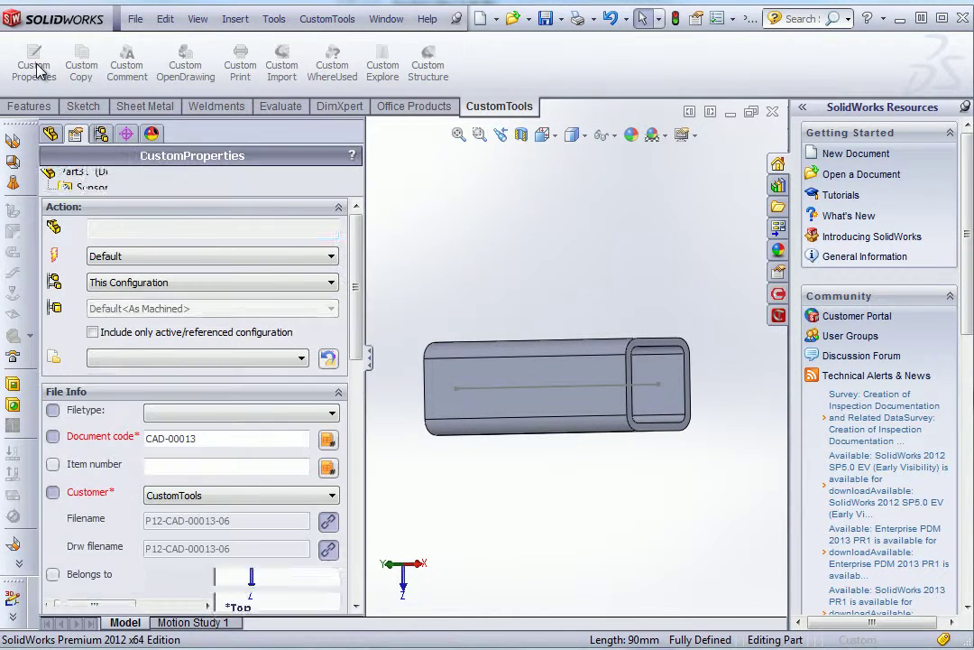
scroll(359, 244, down, 1)
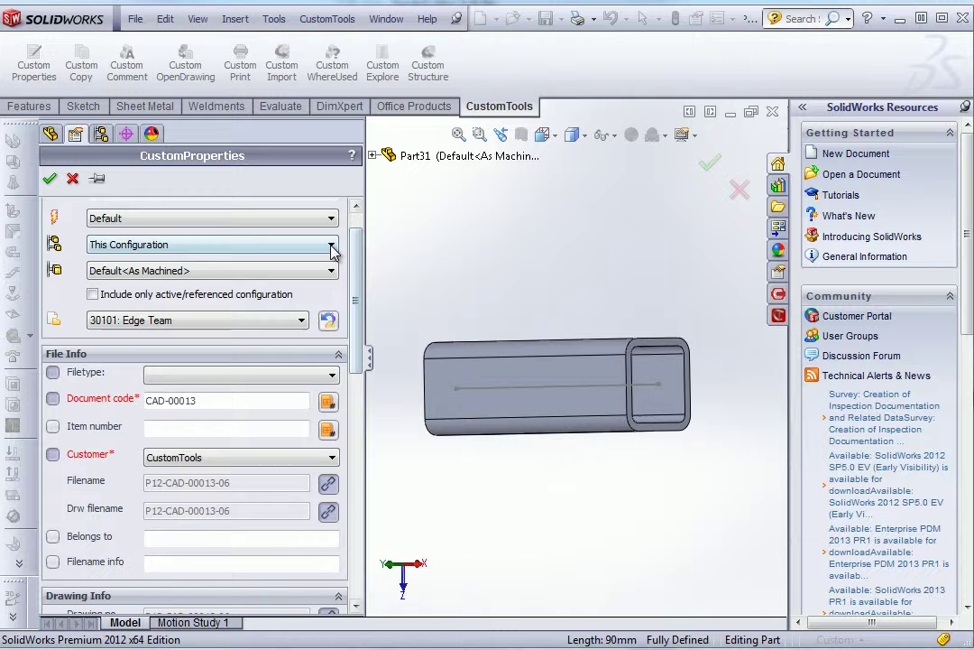
click(331, 245)
click(147, 261)
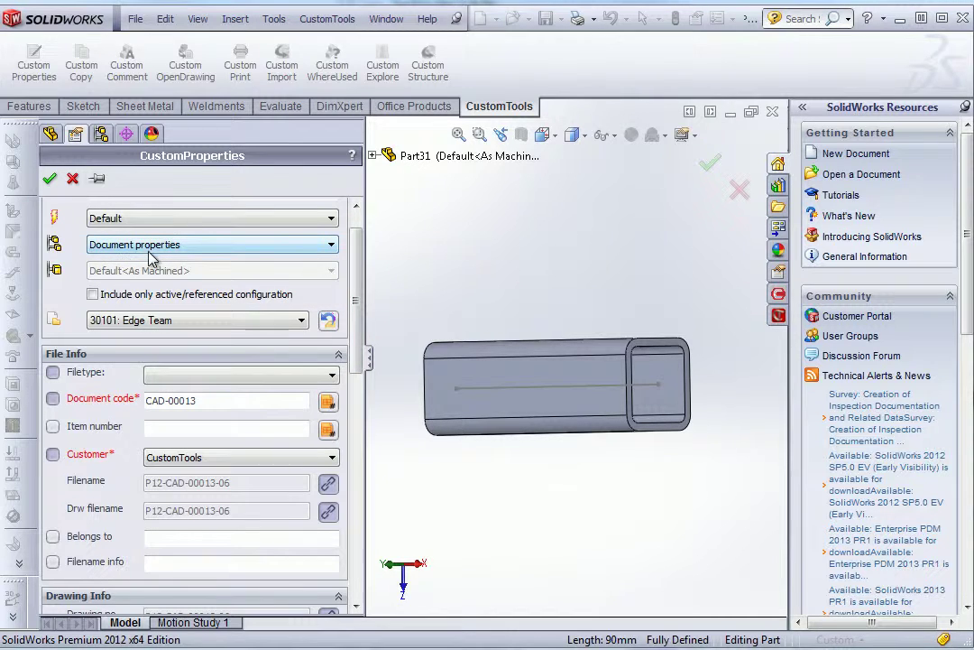
scroll(348, 305, down, 4)
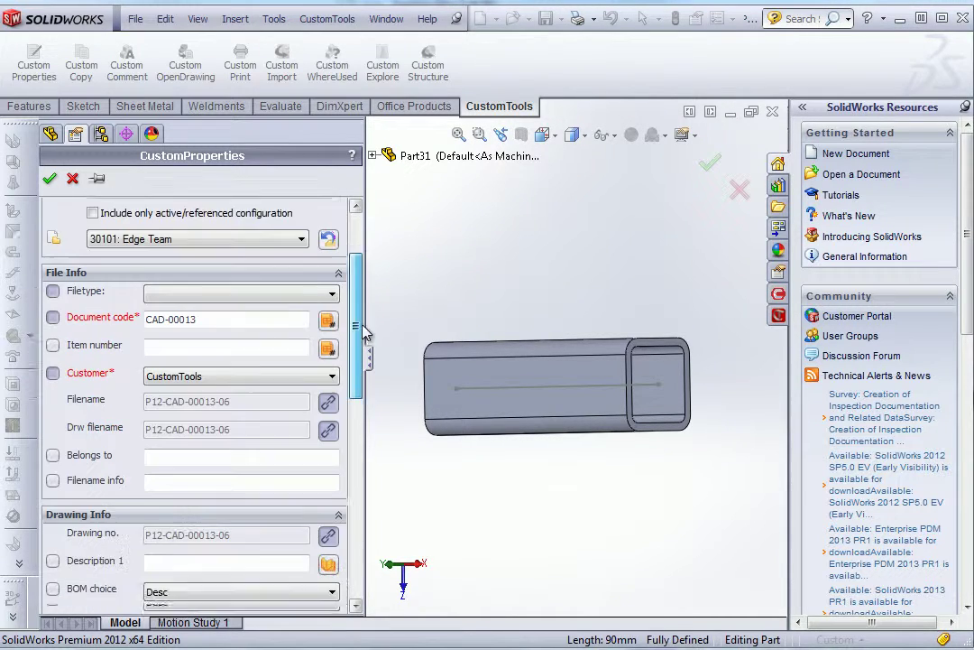
click(331, 236)
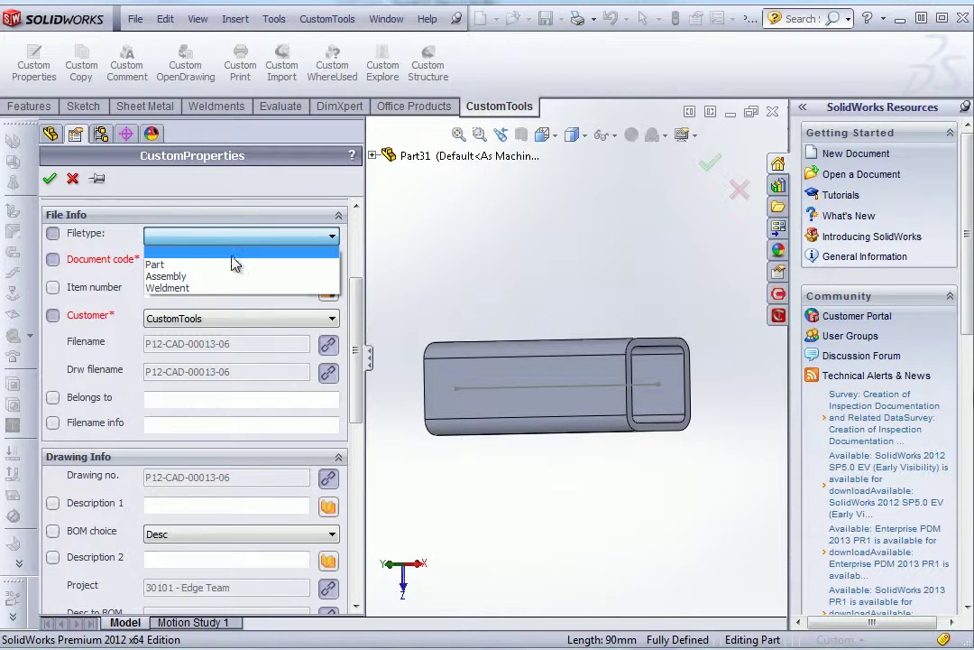
click(219, 263)
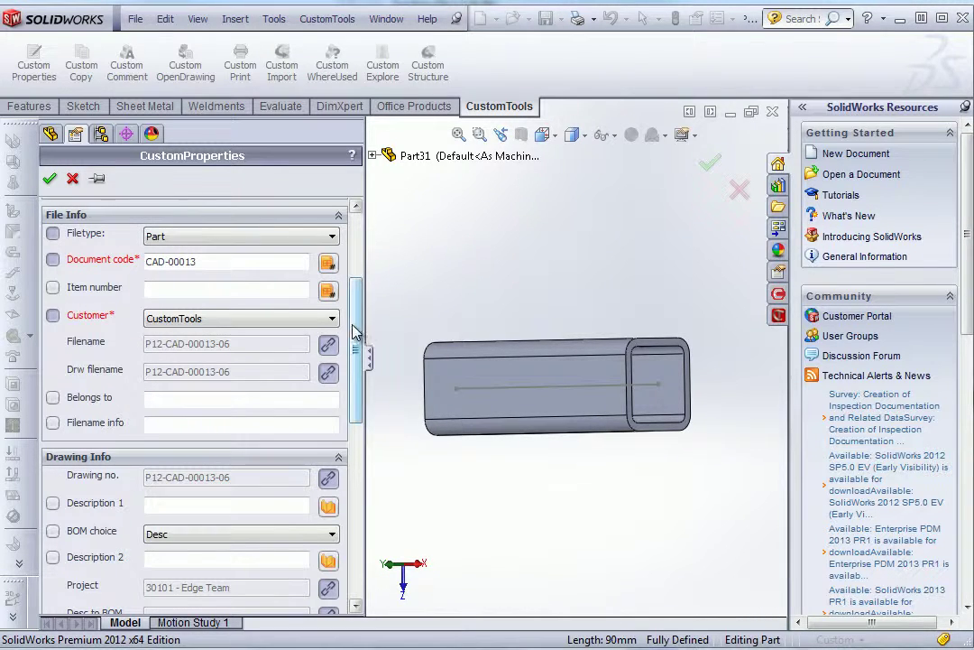
- Set Description 1 to CONVEYOR and configuration-specific drawing to No
mouse_move(355, 333)
mouse_down()
mouse_move(371, 385)
mouse_move(356, 397)
mouse_up()
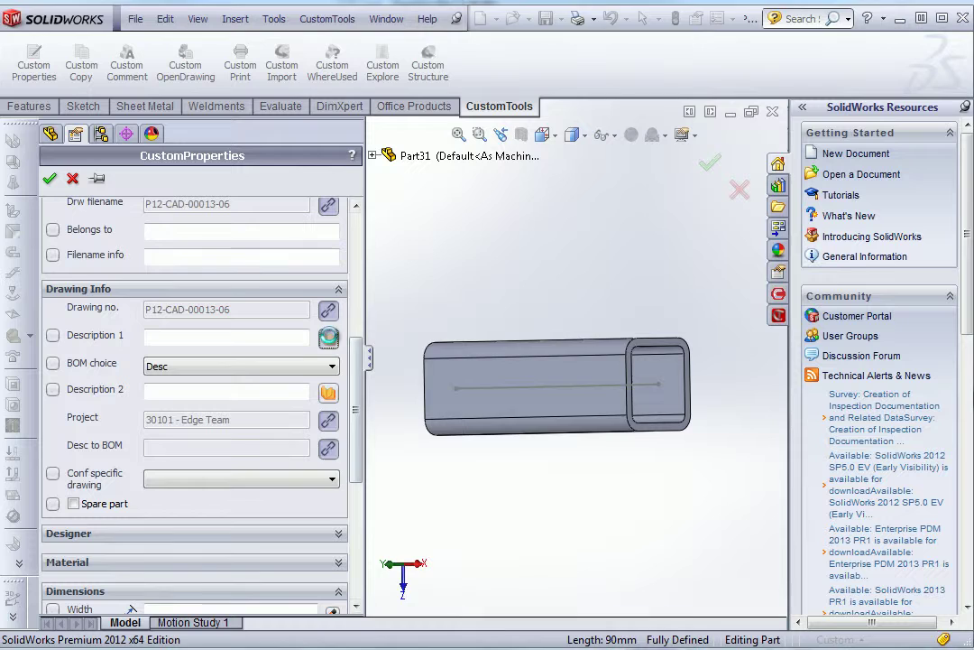
click(327, 338)
text(convey)
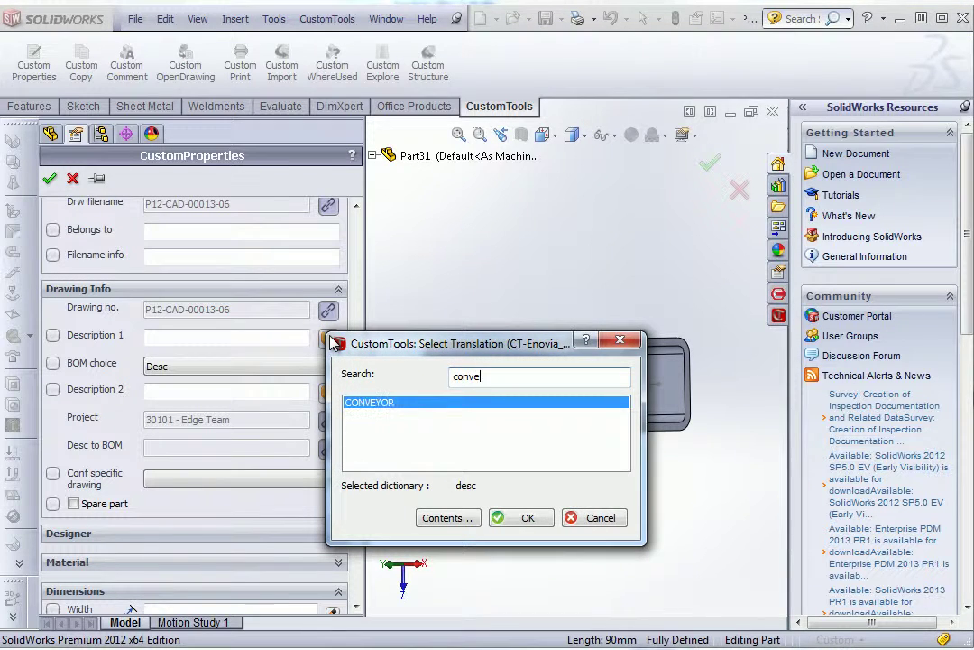
key(Return)
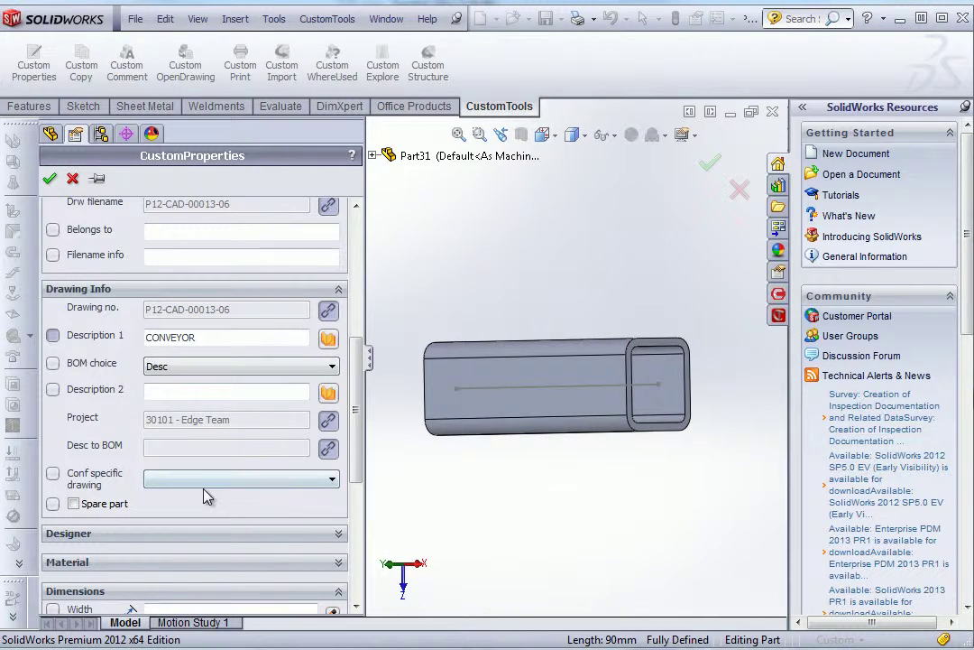
click(207, 480)
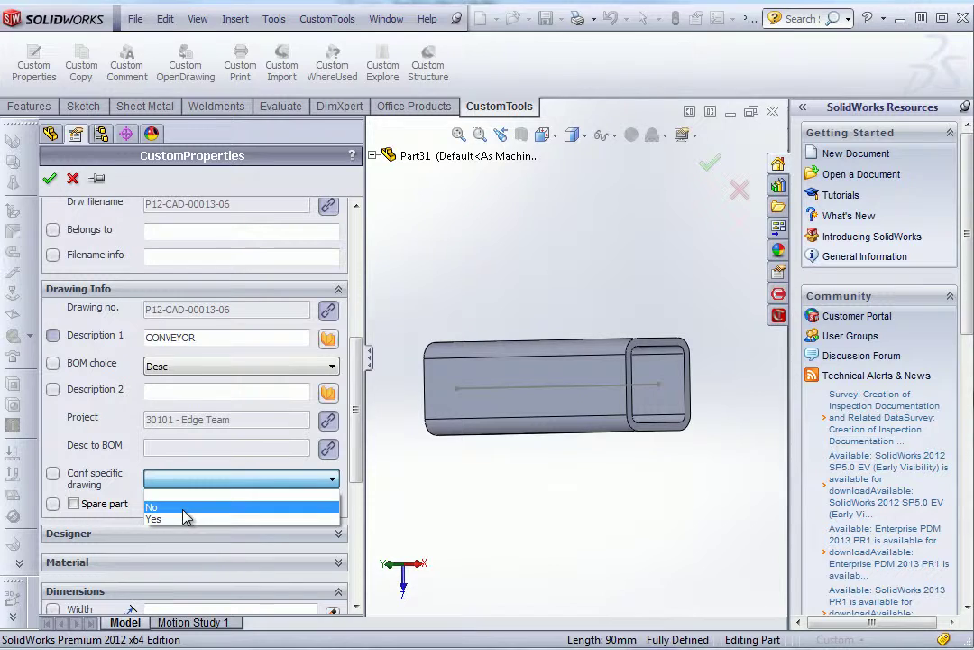
click(184, 508)
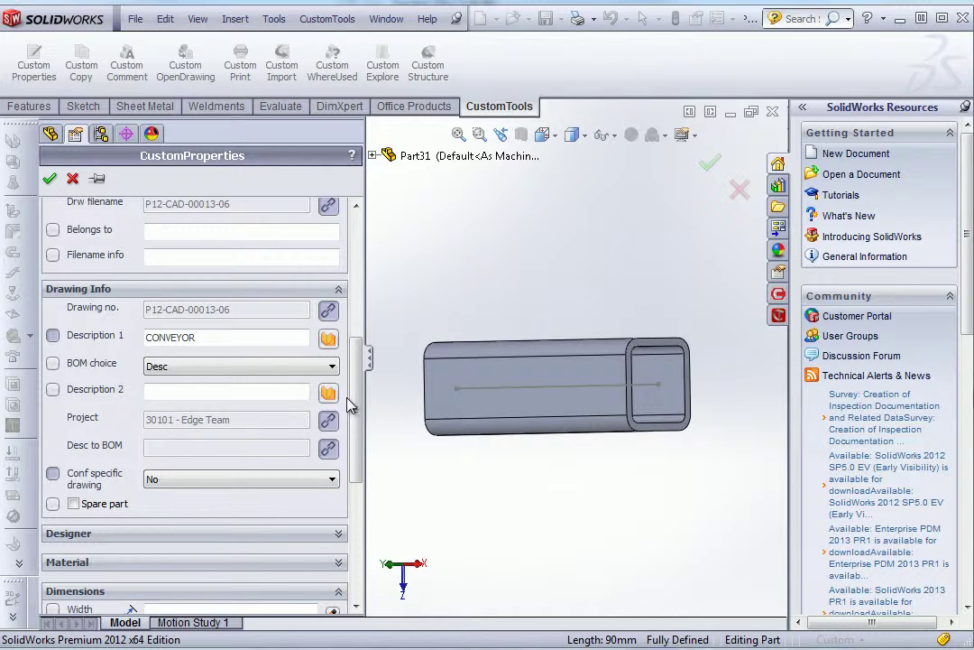
- Set the part material to Cast Alloy Steel
drag(358, 408, 359, 489)
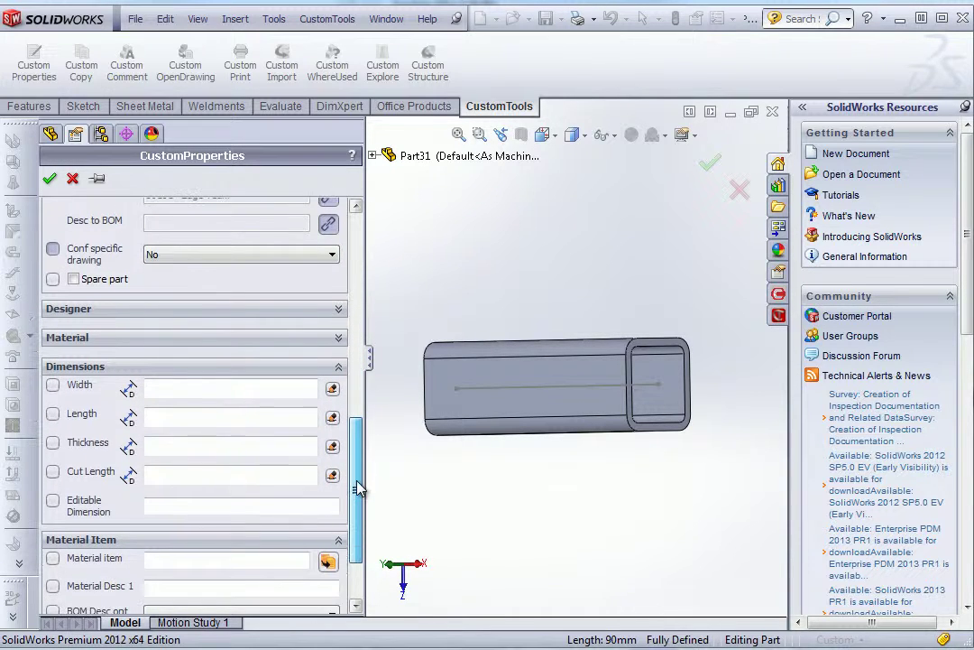
click(336, 339)
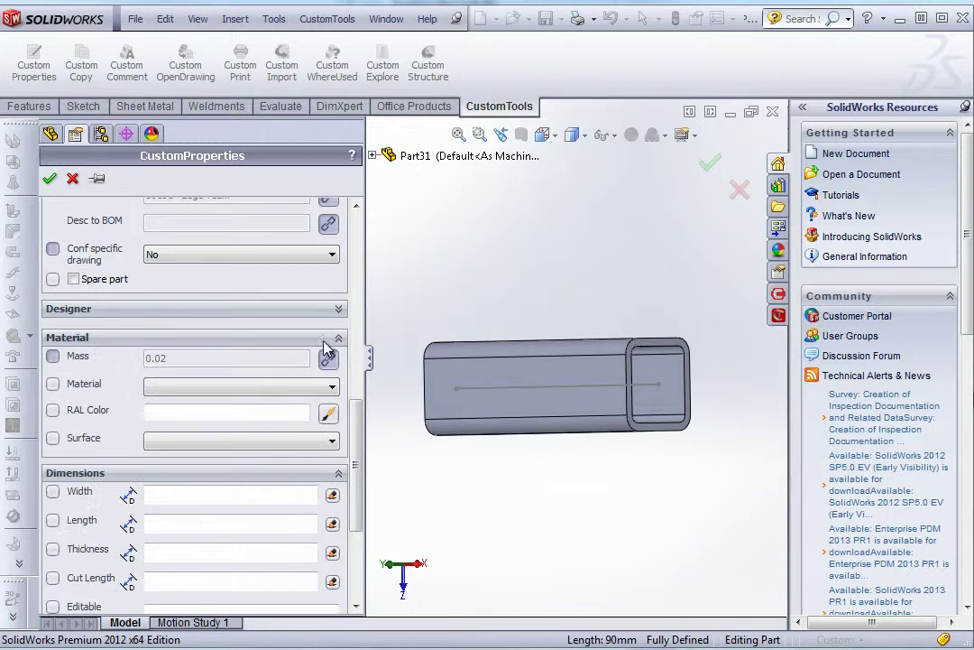
click(171, 388)
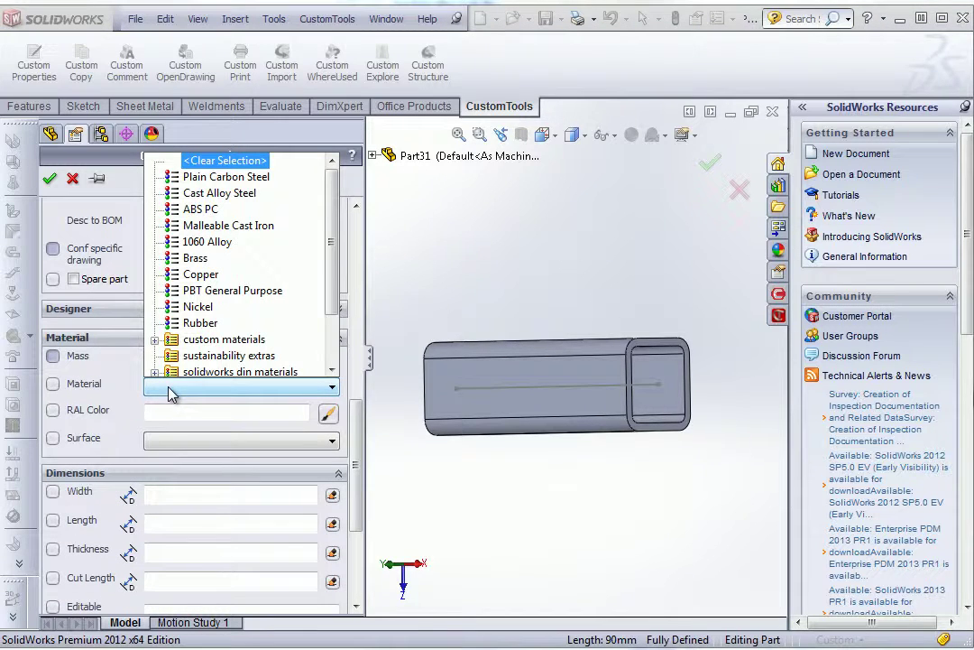
click(217, 194)
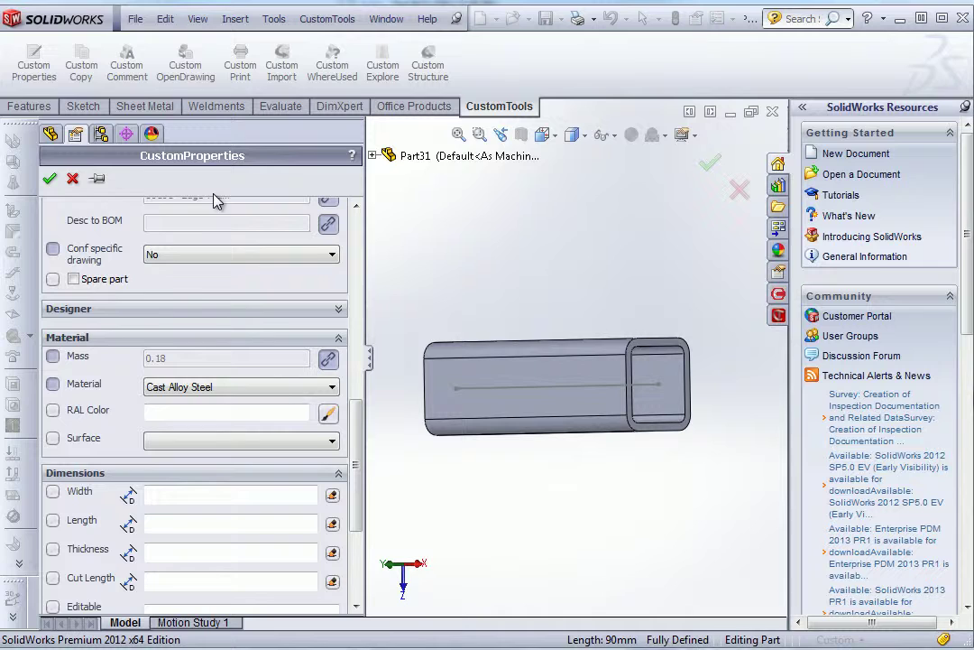
- Link Width 30, Length 90 and Thickness 2.60 to model dimensions and apply the properties
click(196, 502)
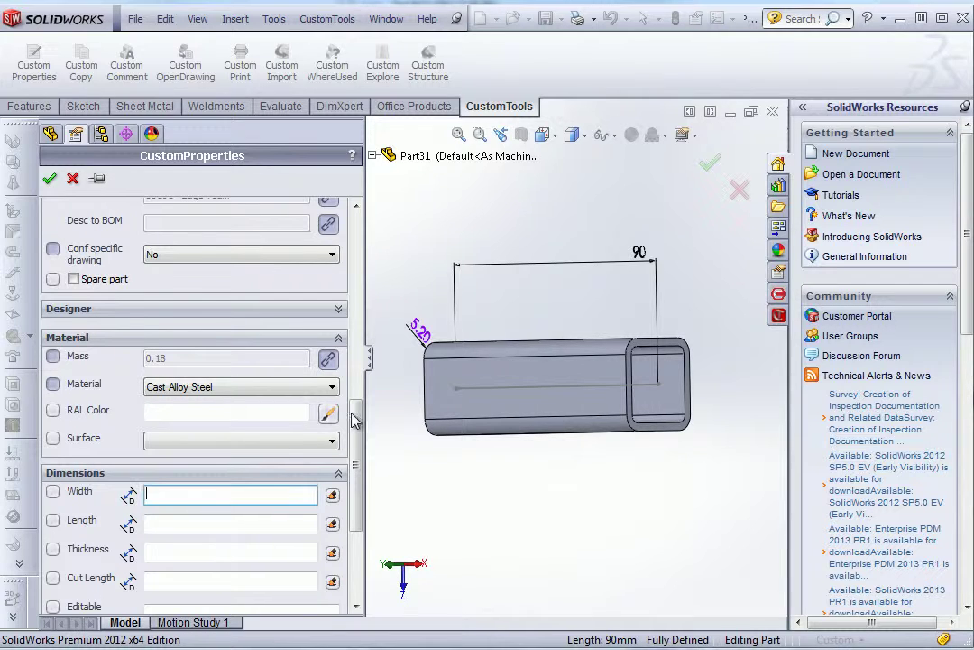
click(461, 400)
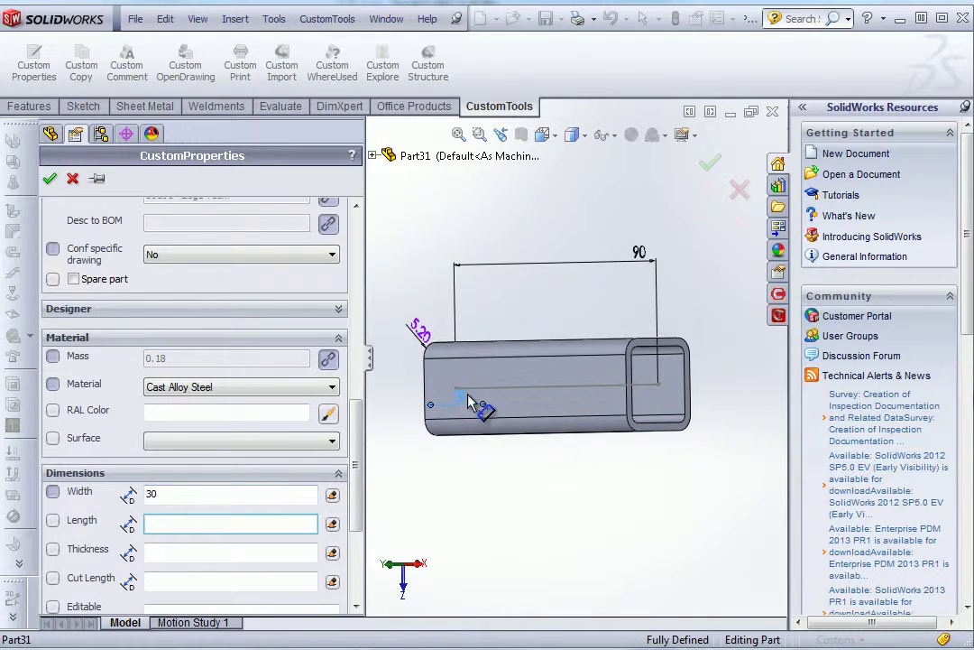
click(640, 257)
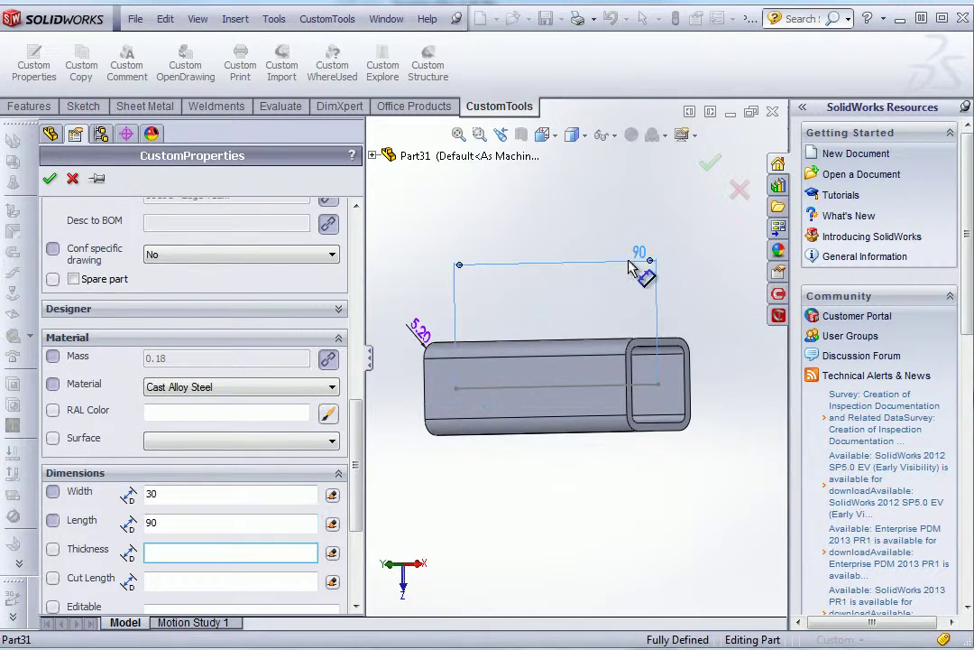
click(442, 413)
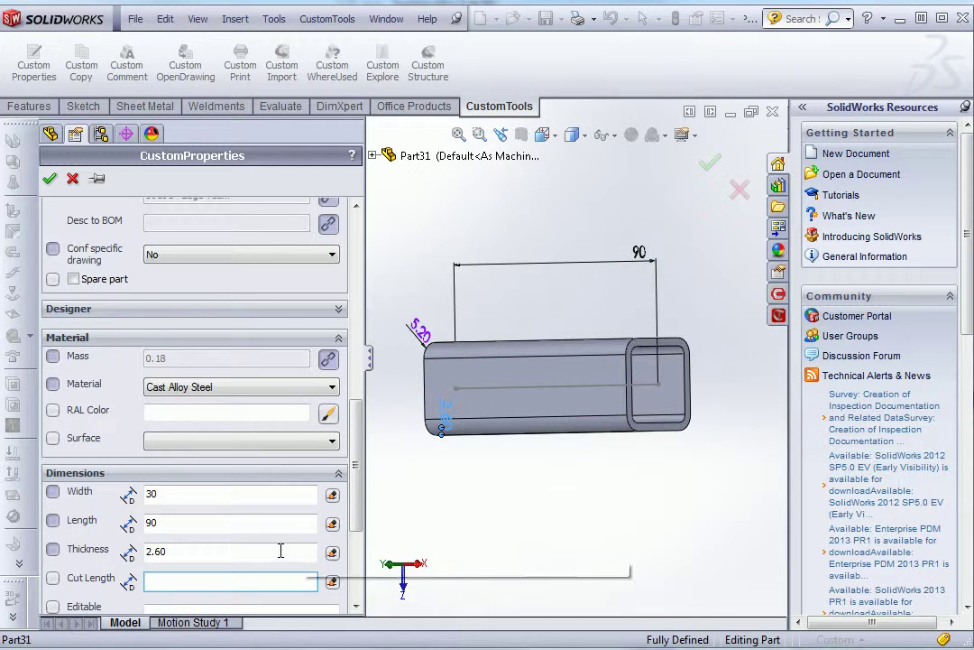
click(52, 178)
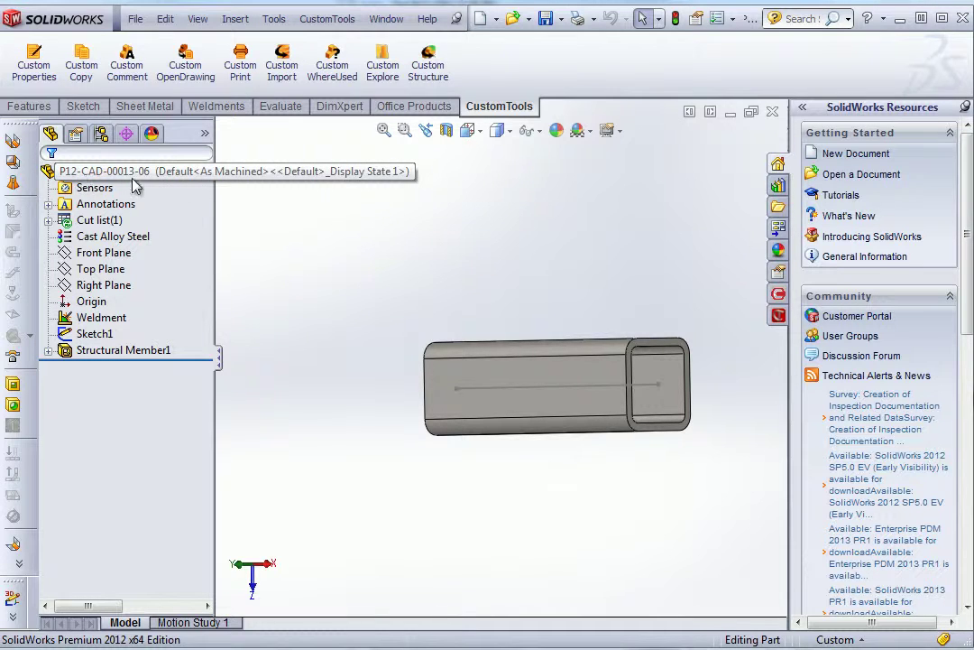
- Make an A3 drawing from the part, accepting the template and sheet format
click(497, 19)
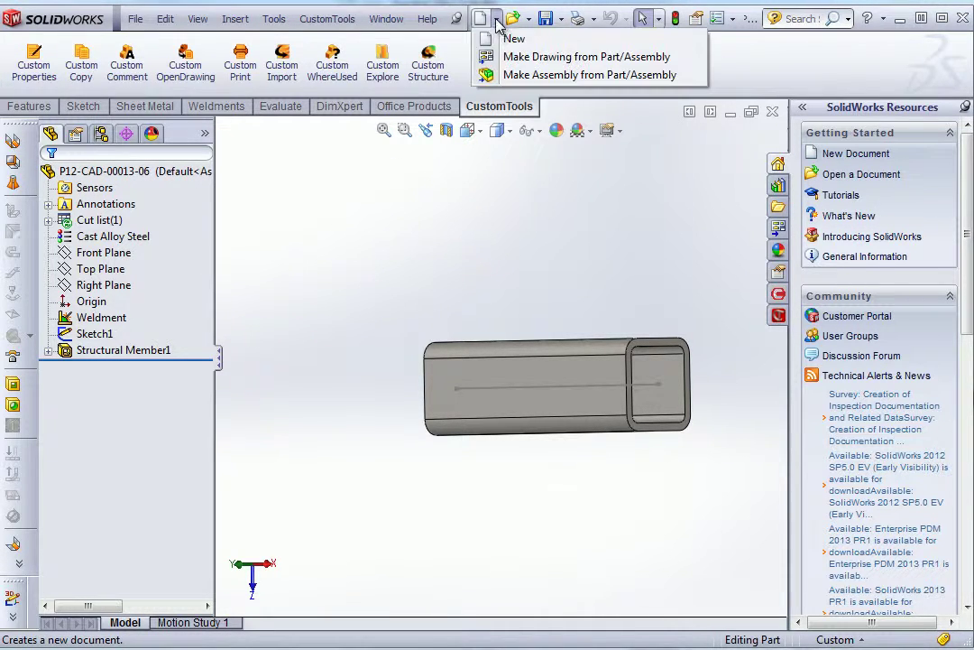
click(507, 60)
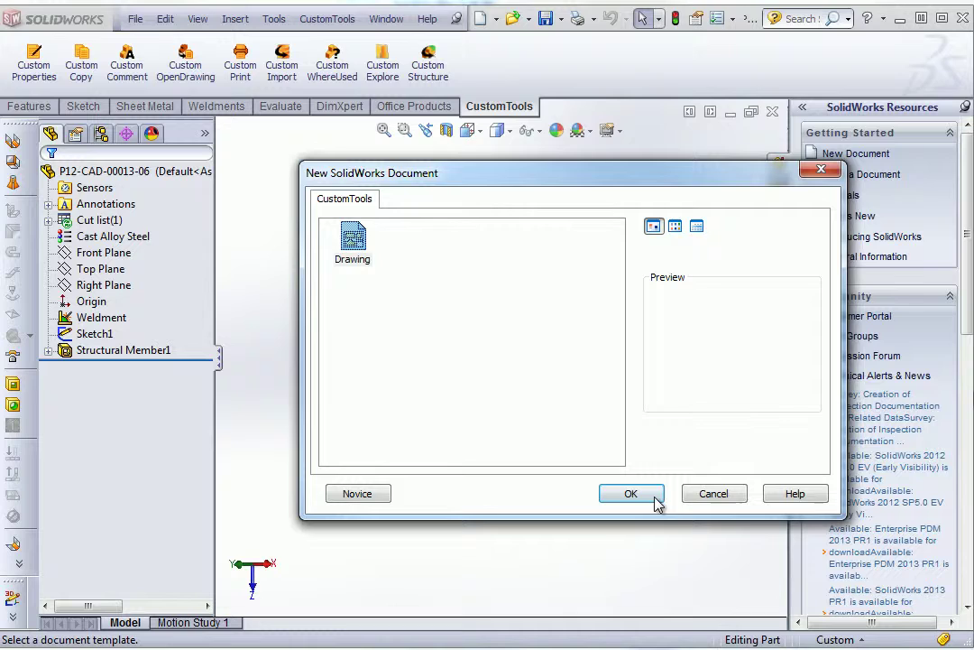
click(631, 494)
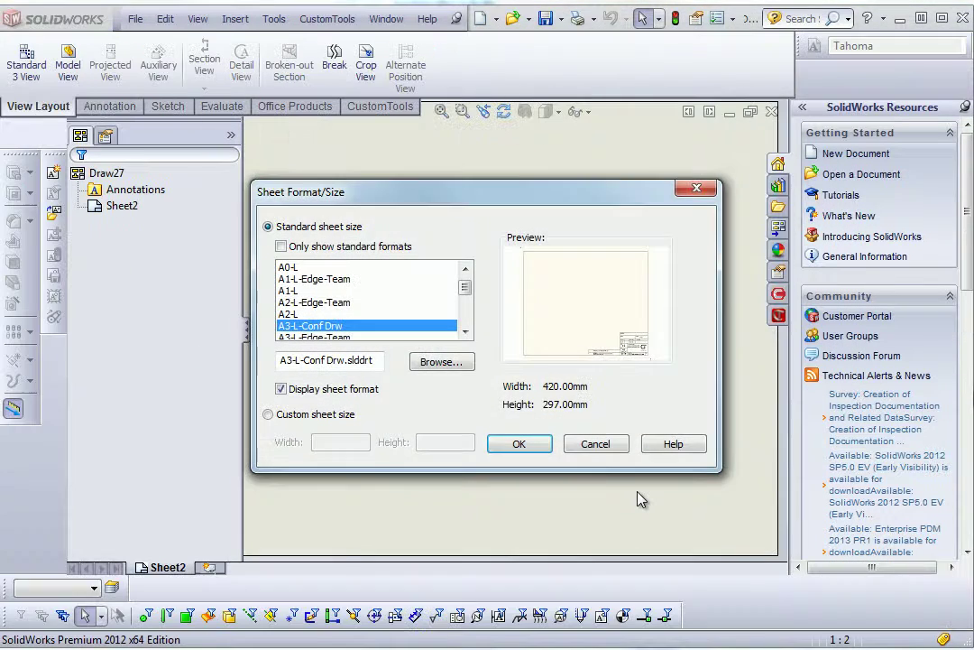
click(514, 444)
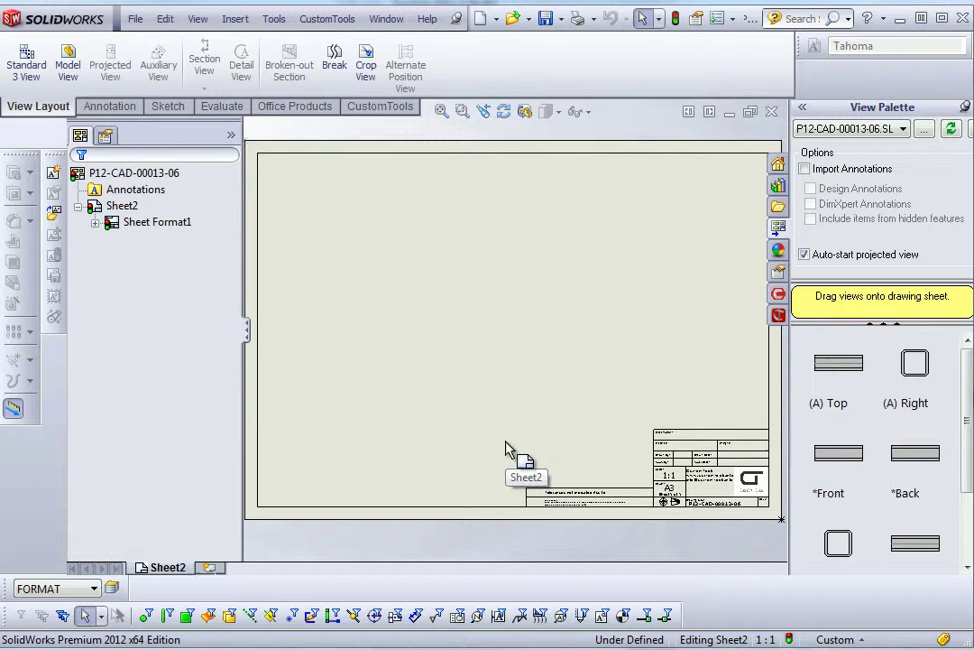
- Insert the Standard 3 View layout of P12-CAD-00013-06 on the sheet
click(25, 67)
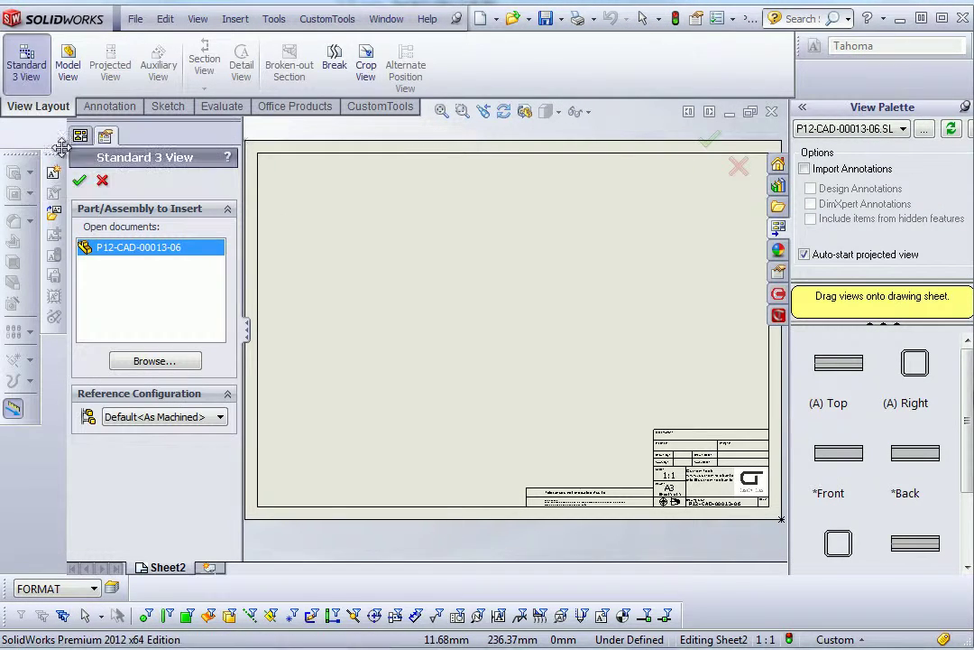
click(80, 182)
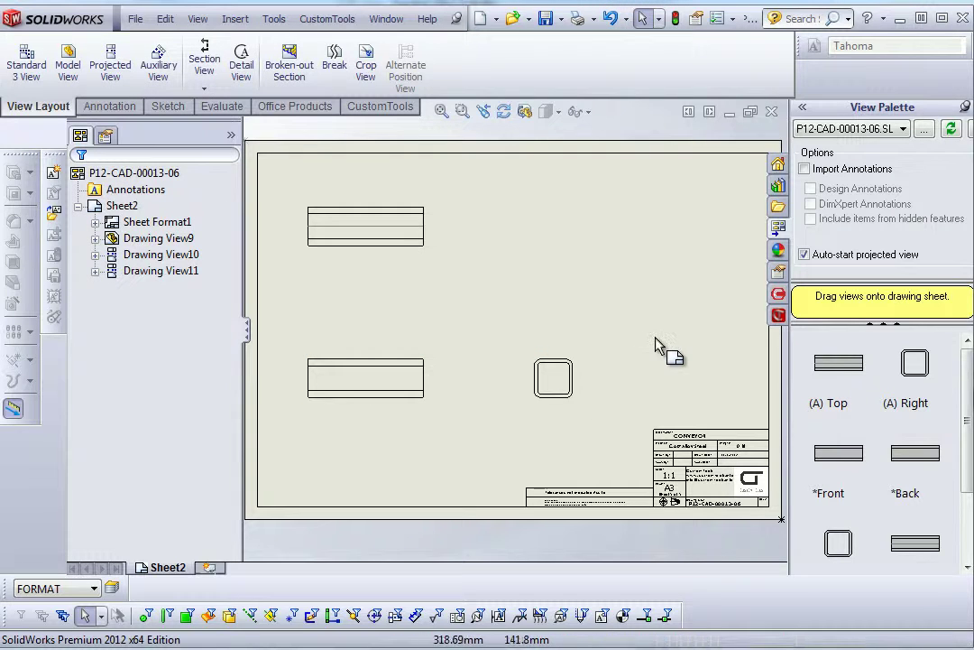
scroll(741, 507, down, 5)
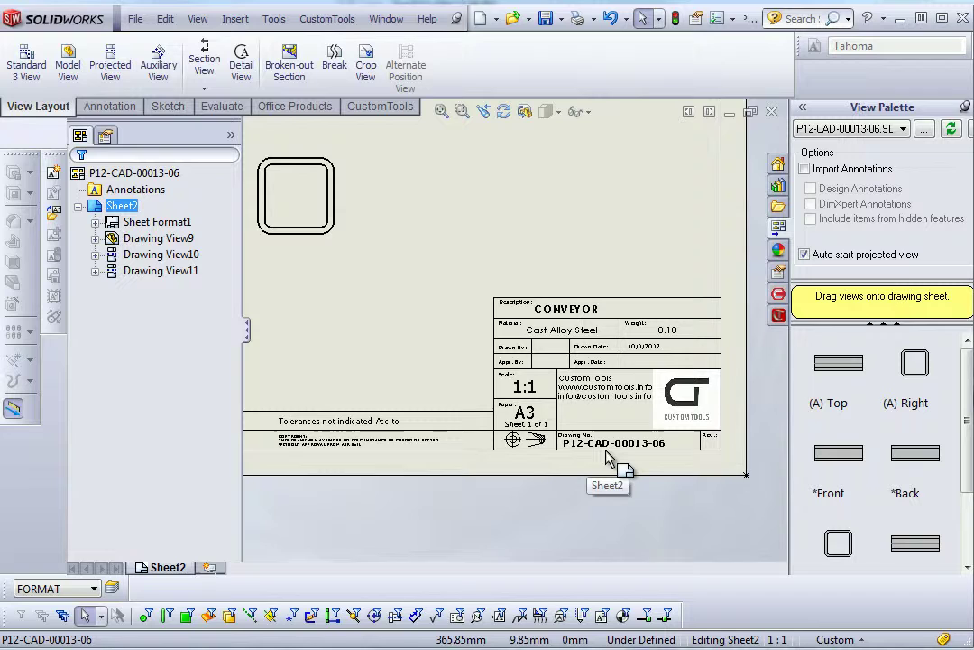
scroll(614, 457, down, 1)
scroll(609, 451, down, 1)
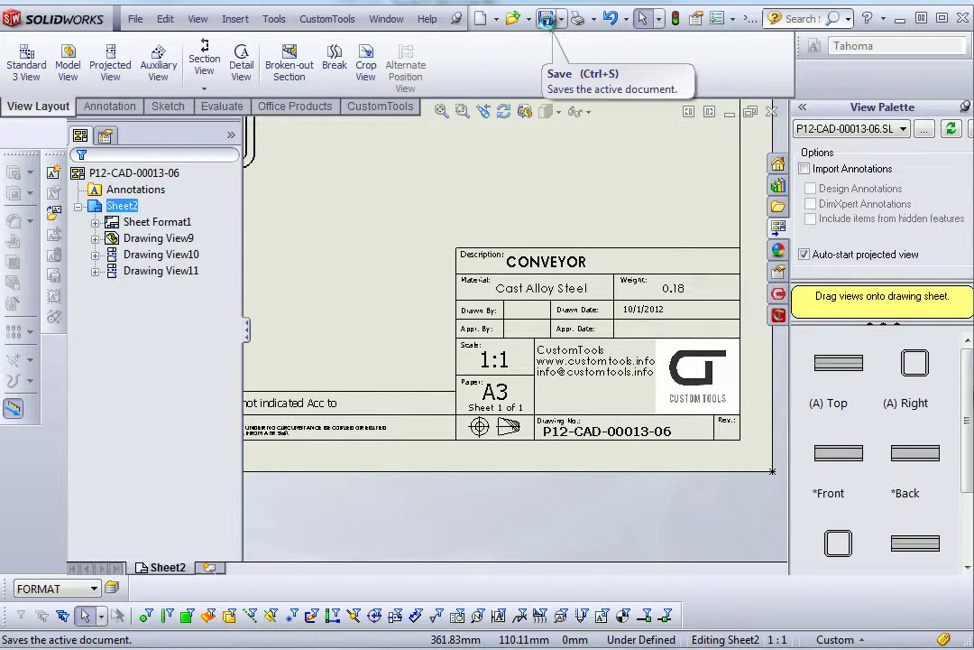
- Save the drawing as P12-CAD-00013-06.SLDDRW in the Drawings folder
click(546, 19)
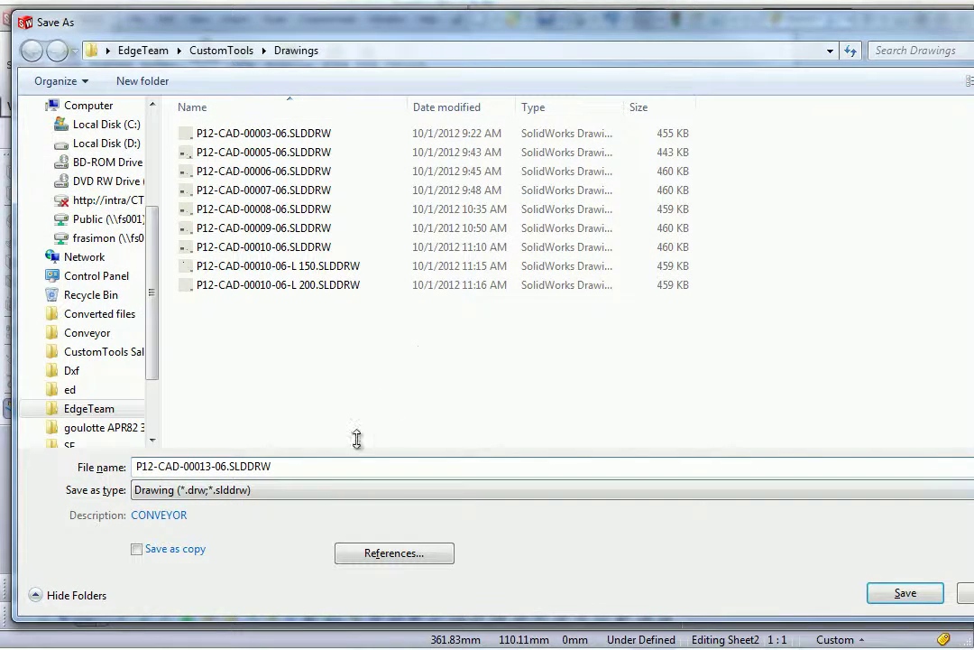
drag(322, 469, 150, 466)
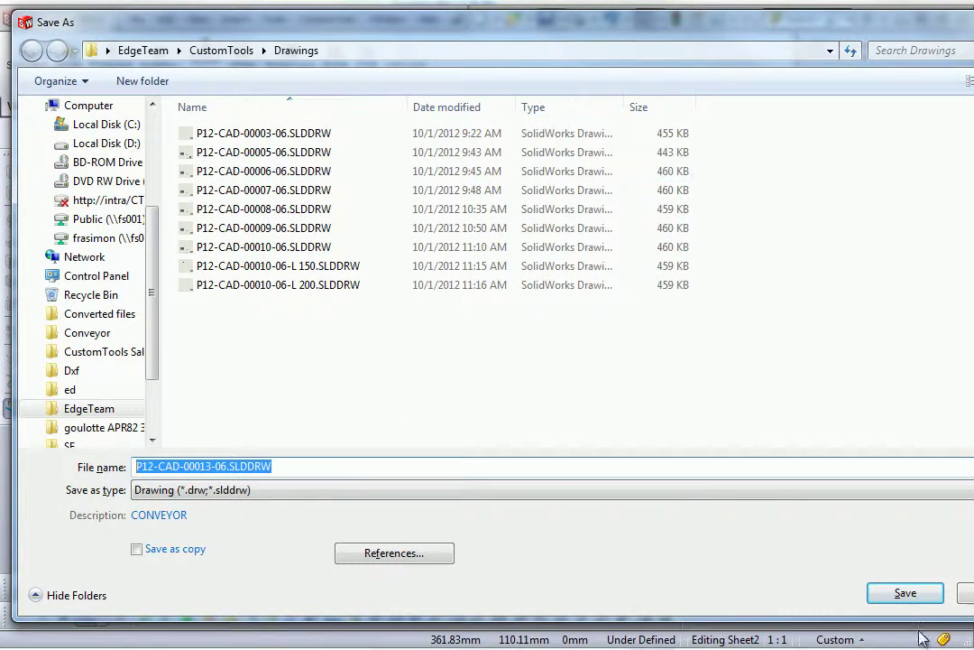
click(904, 595)
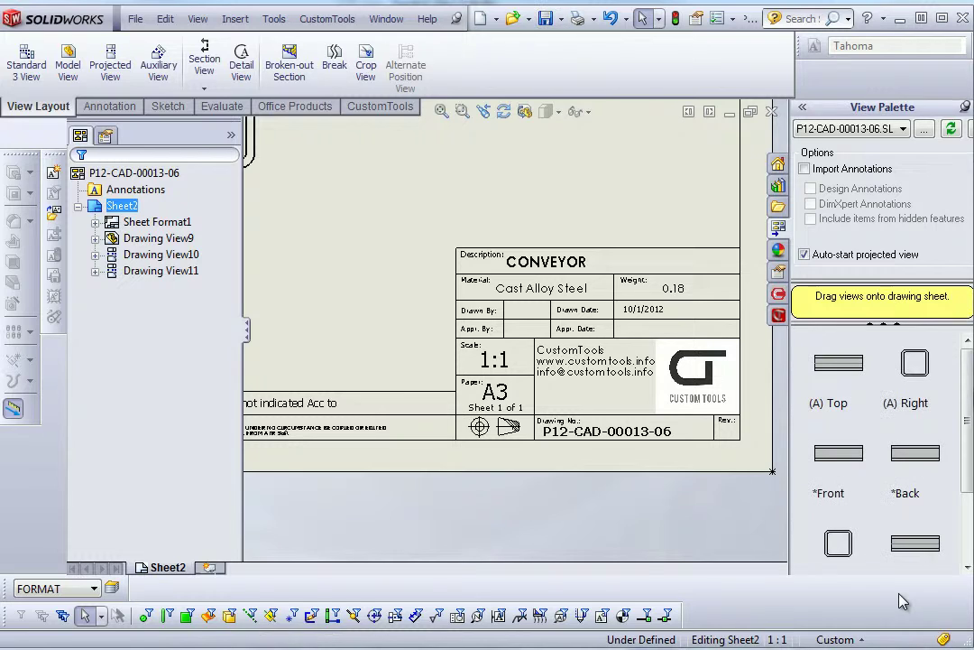
click(377, 107)
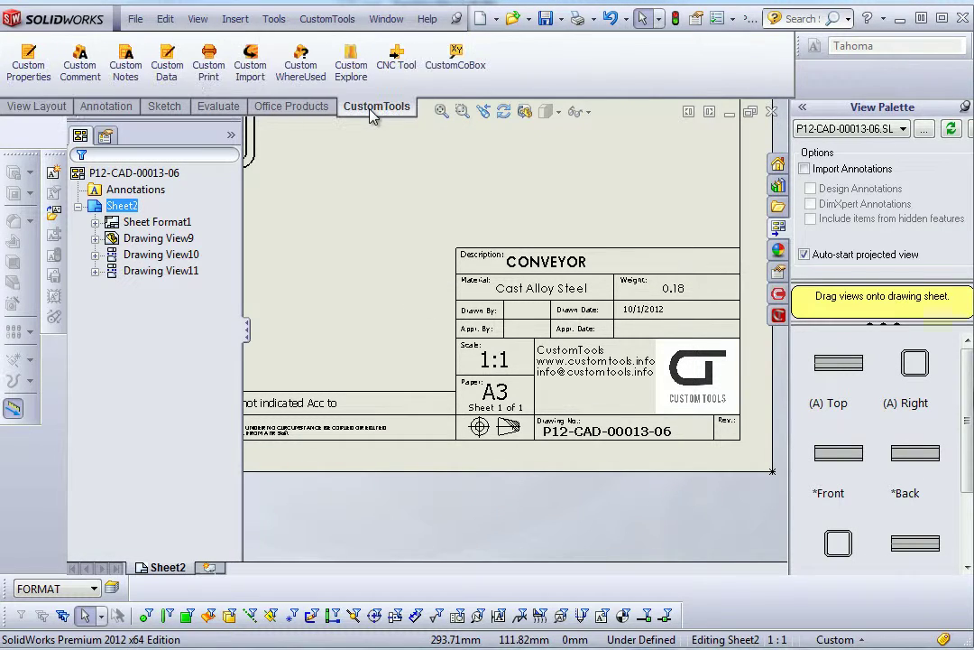
click(356, 64)
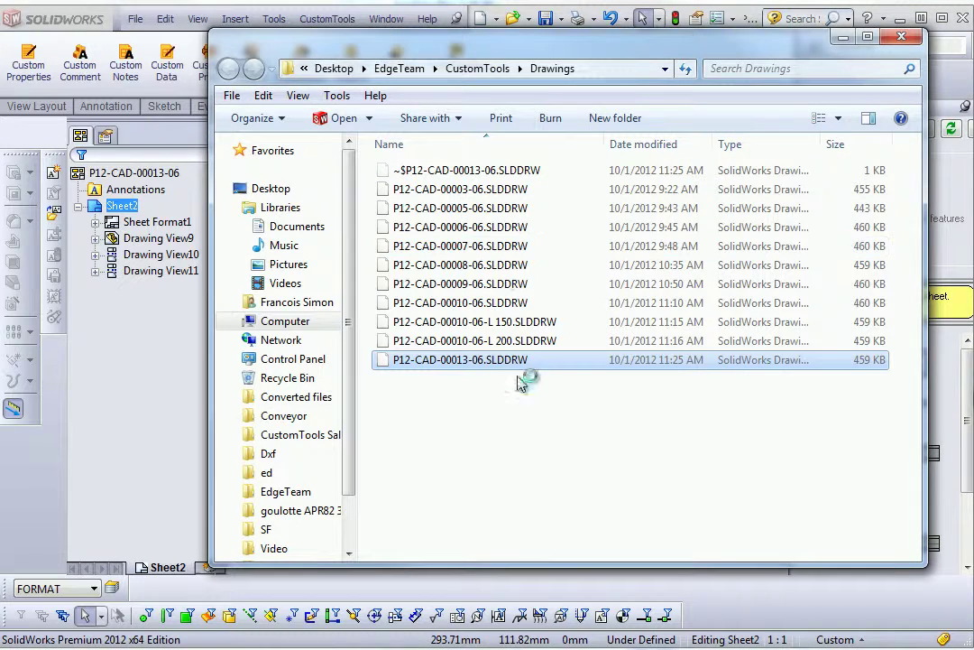
click(523, 454)
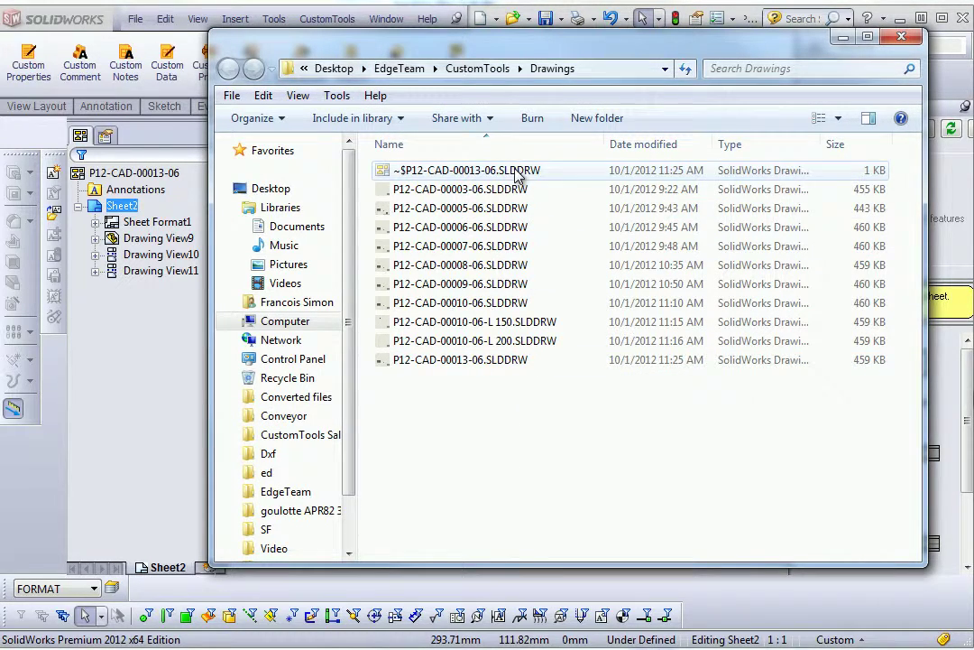
click(488, 70)
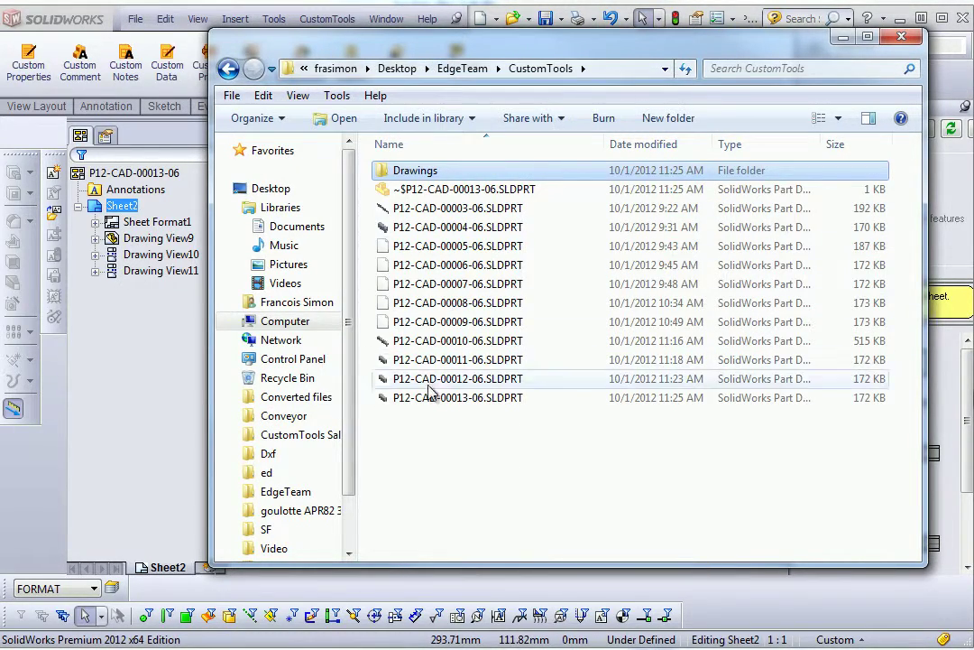
click(900, 39)
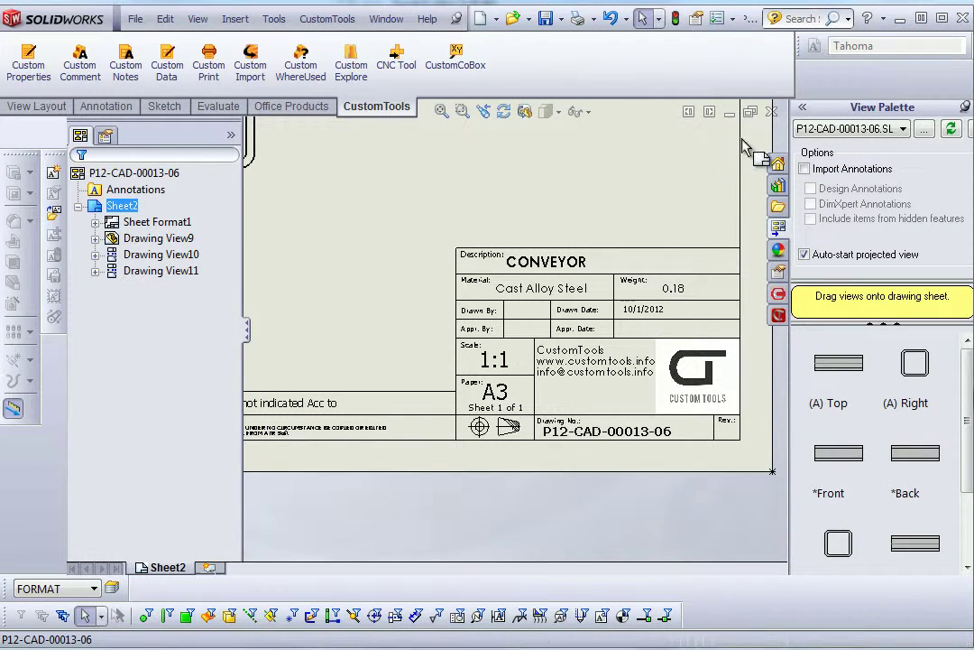
- Return to the part and open Configure Dimension for the 90 mm tube length
click(772, 112)
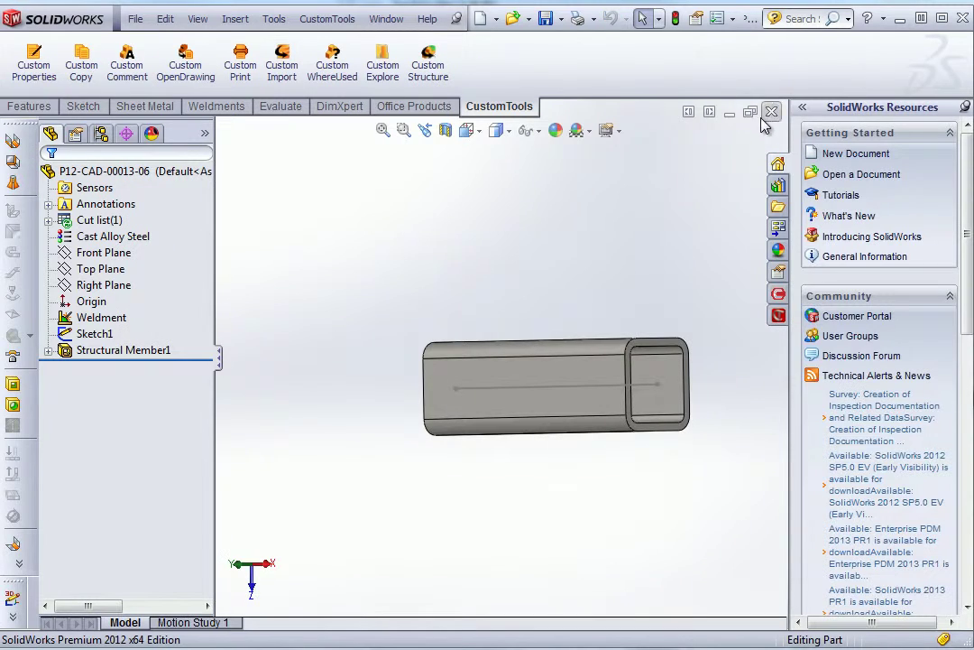
click(582, 406)
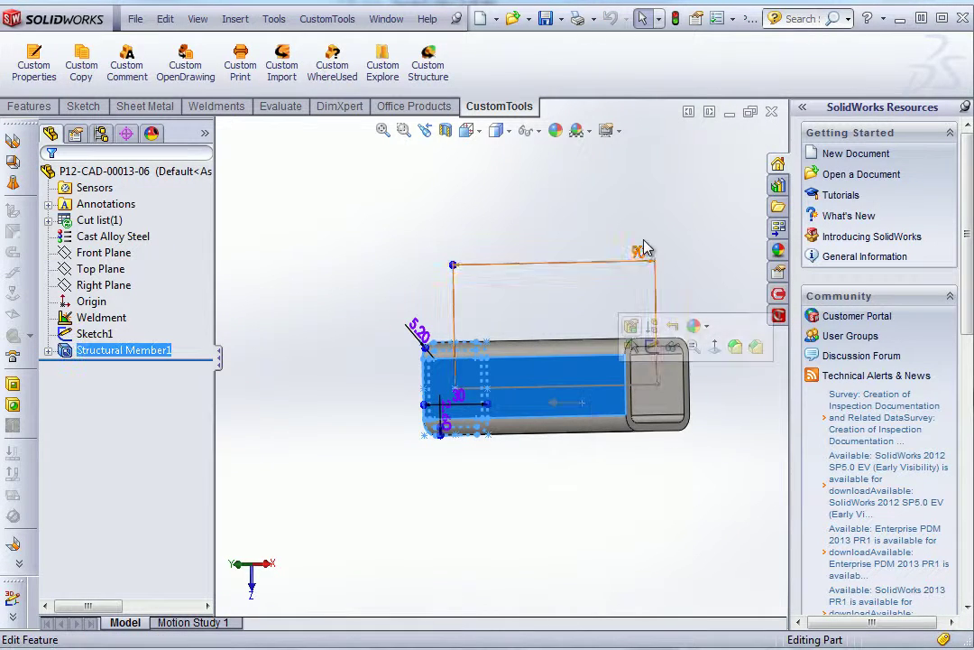
click(639, 254)
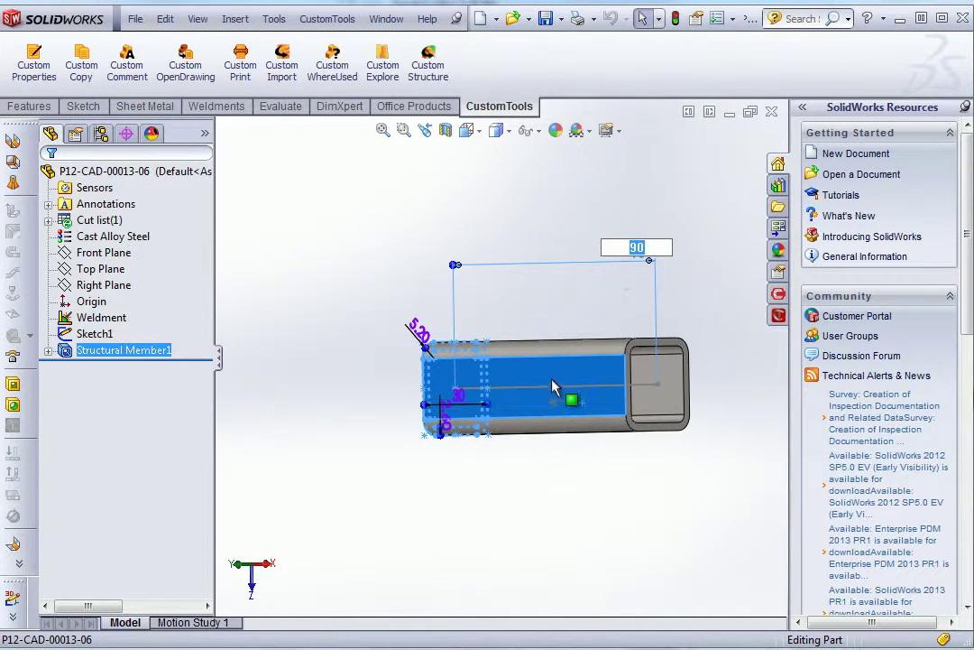
key(Escape)
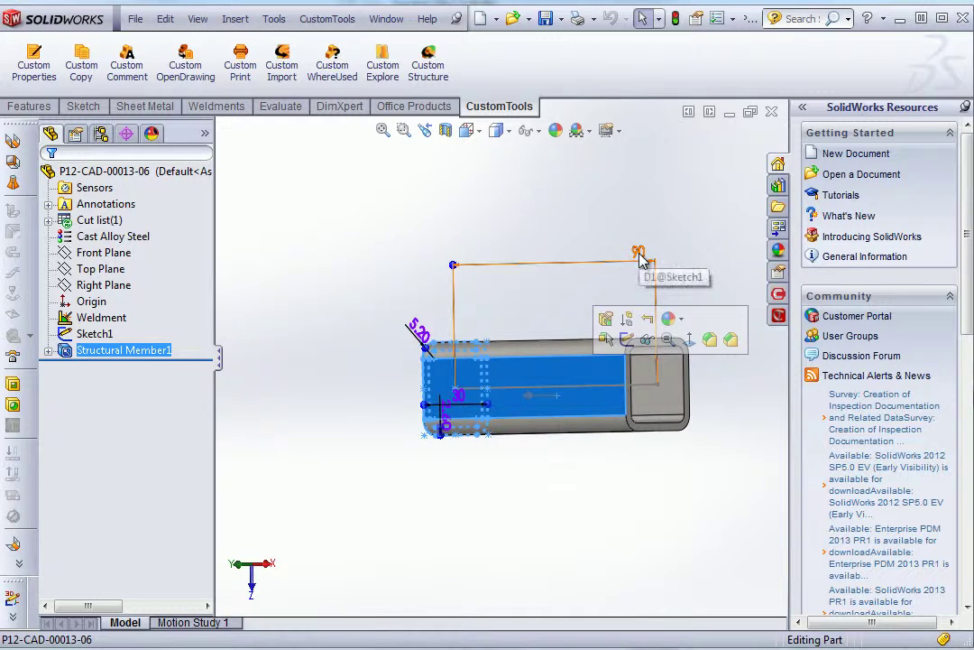
right_click(644, 259)
click(681, 427)
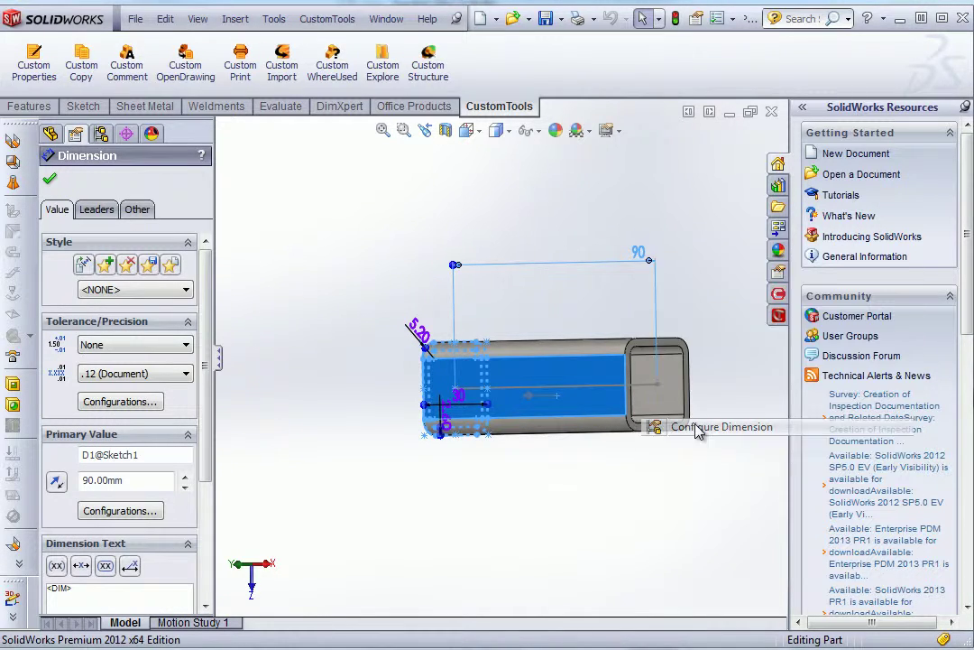
- Add configurations L-150 at 150 mm and L-200 at 200 mm
click(304, 209)
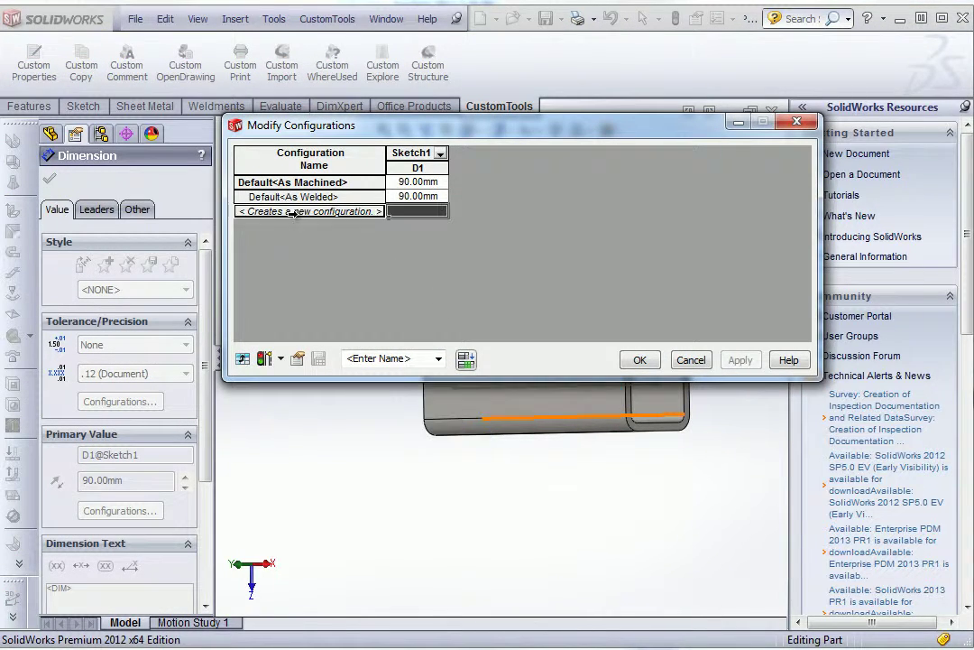
text(L-150)
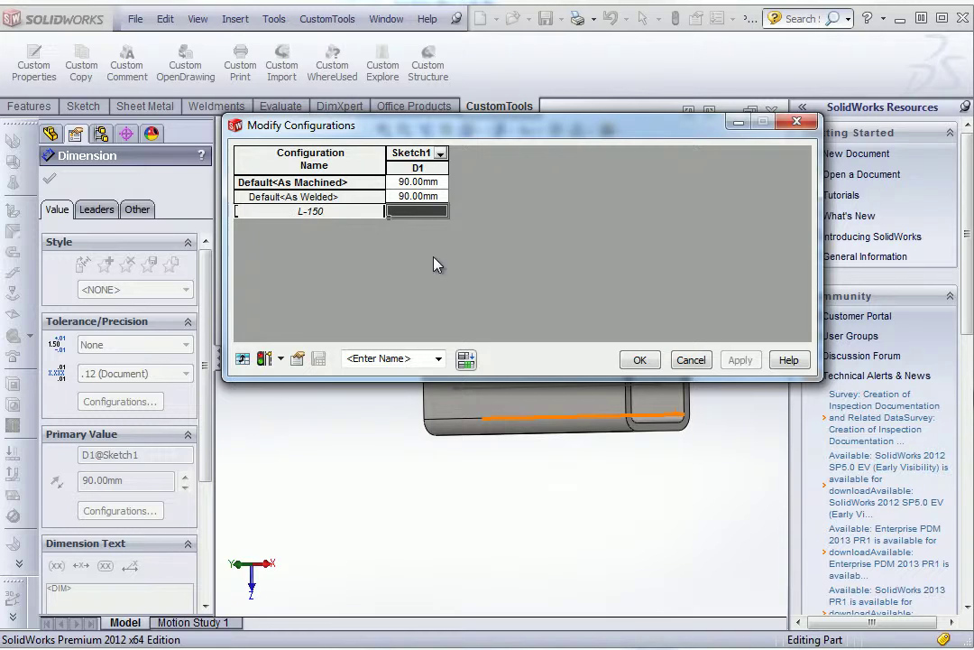
click(410, 215)
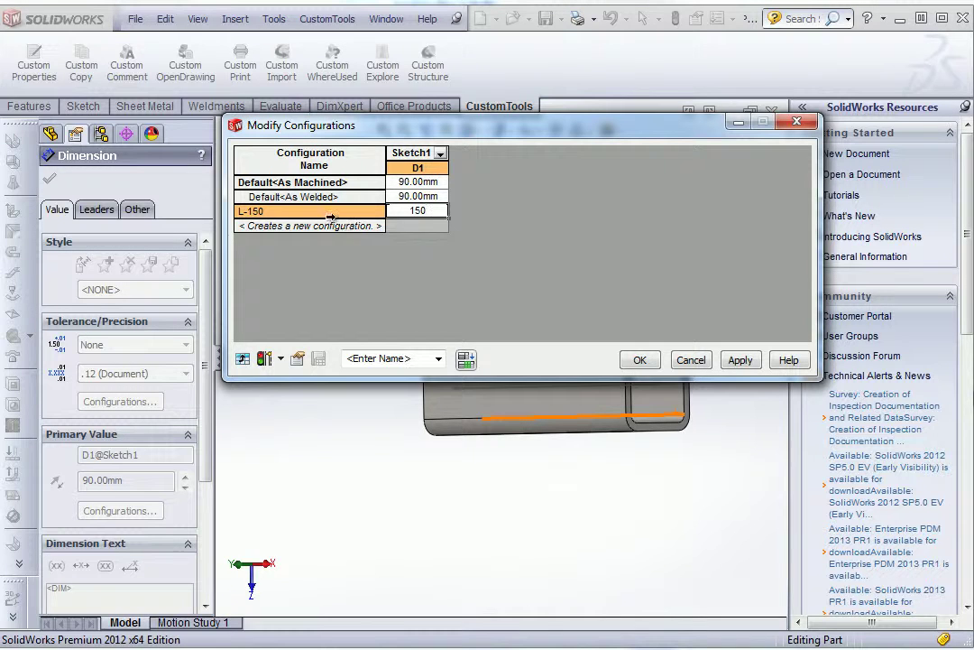
click(301, 227)
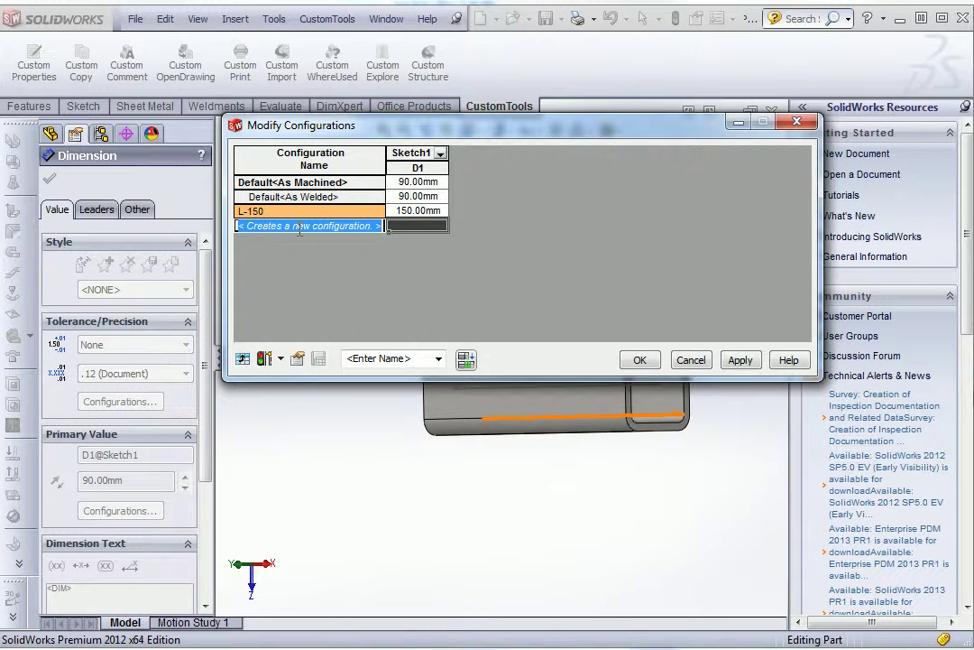
text(L-200)
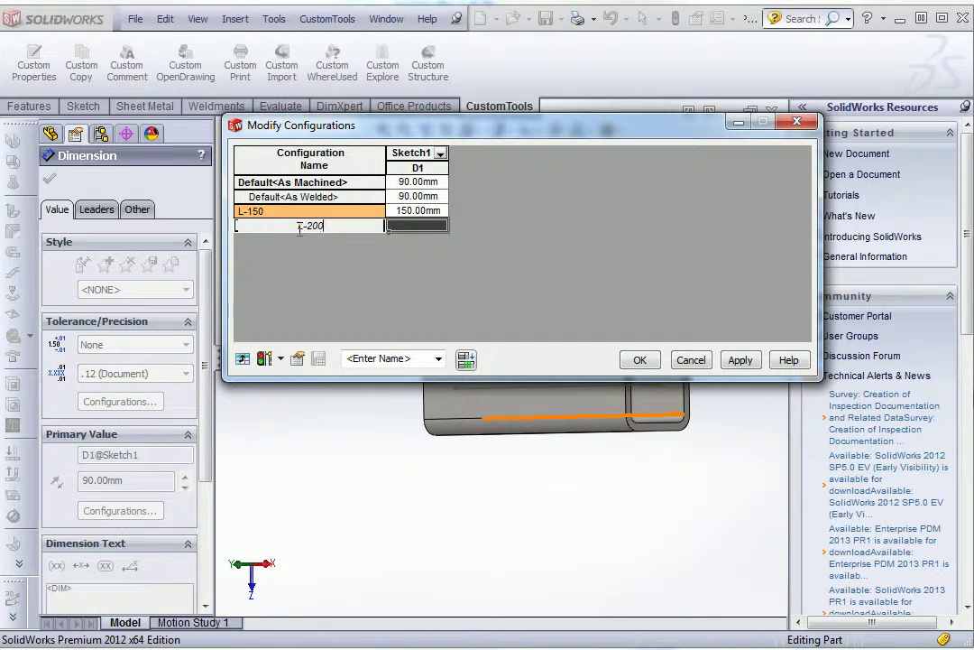
click(408, 227)
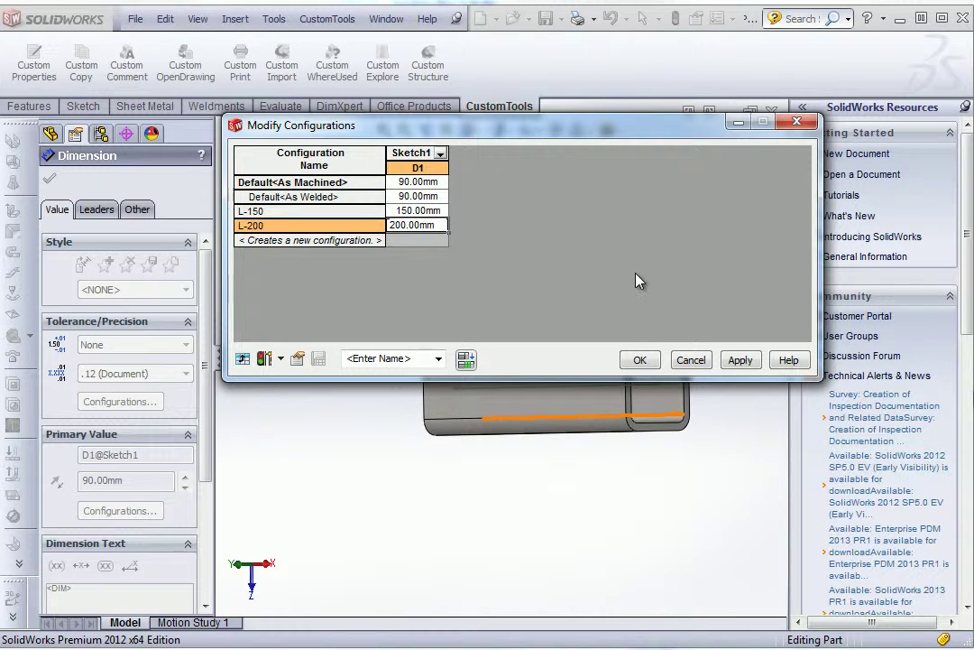
- Save the new configurations, activate L-150, and reopen Custom Properties
click(643, 360)
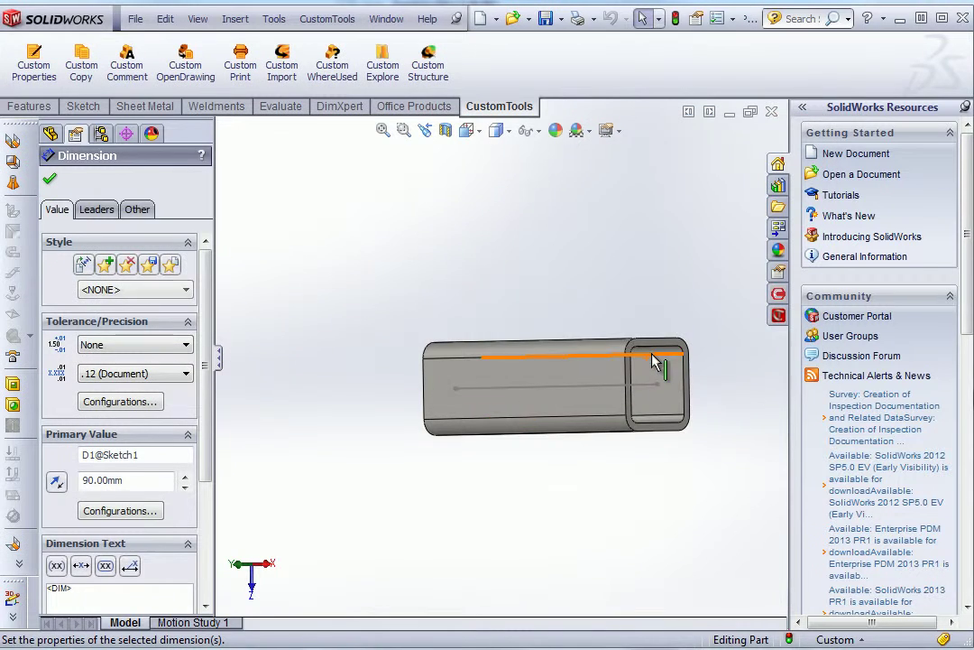
click(51, 183)
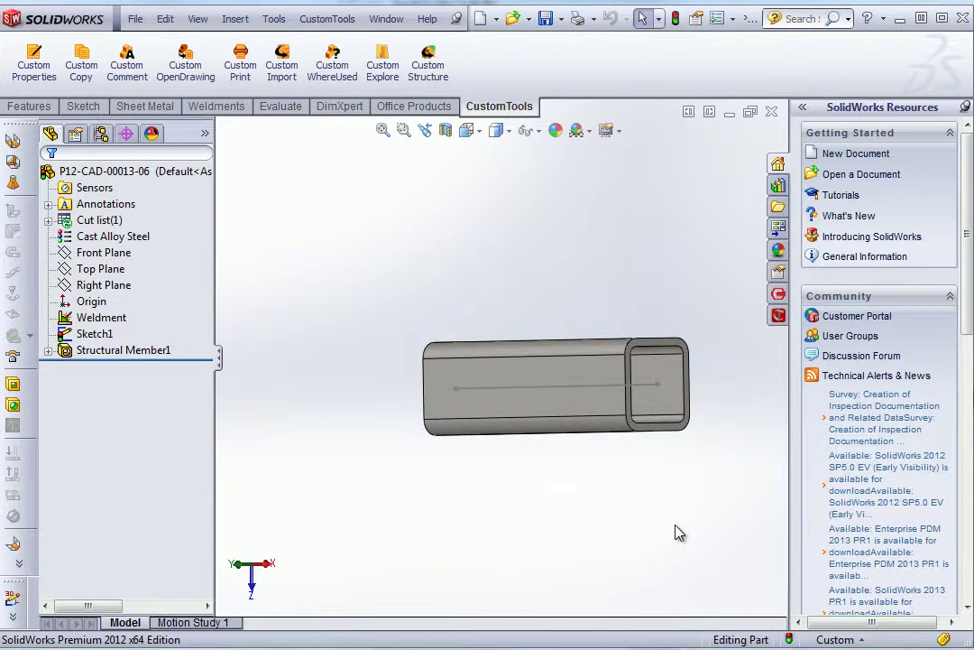
click(101, 134)
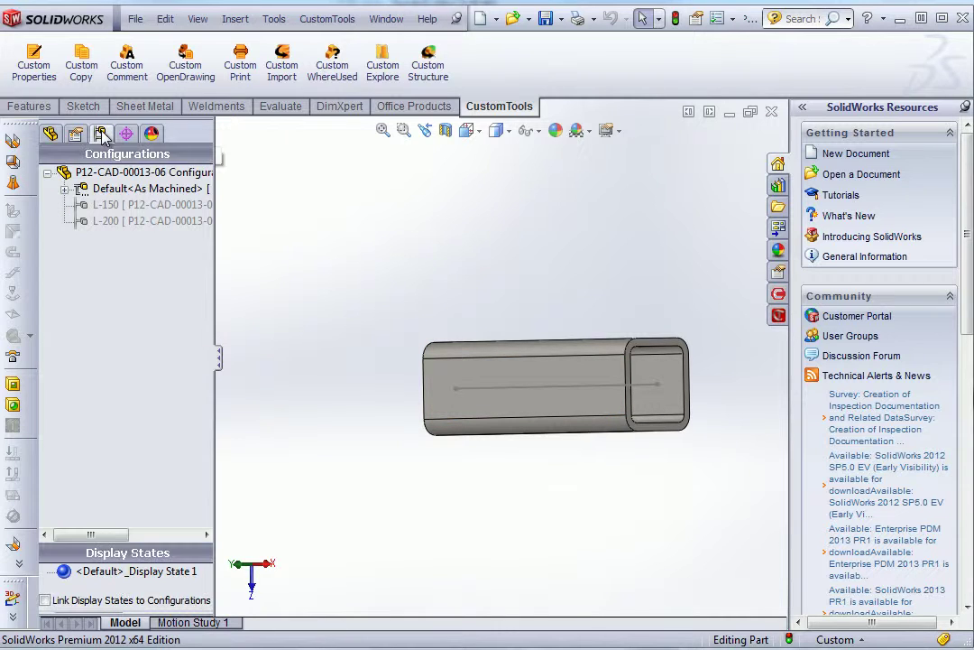
double_click(105, 205)
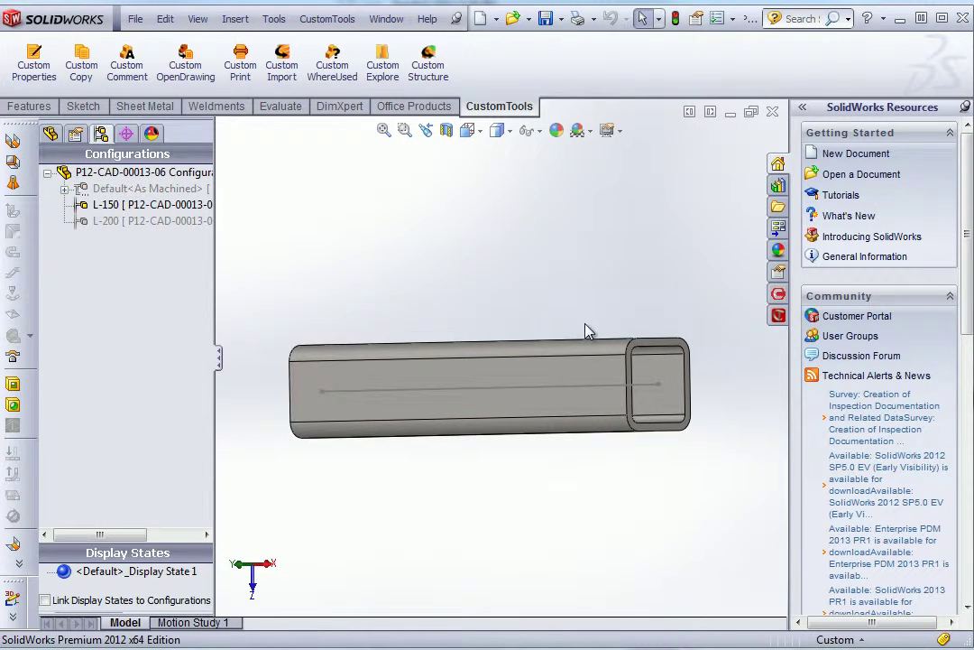
click(25, 63)
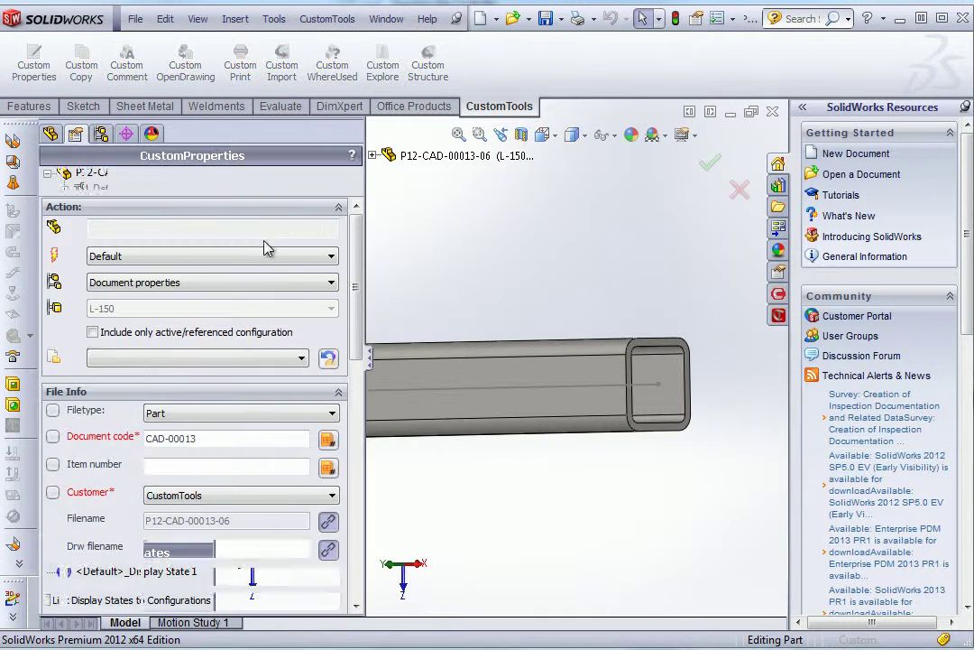
- Apply properties to specific configurations and set configuration-specific drawing to Yes
click(301, 283)
click(262, 322)
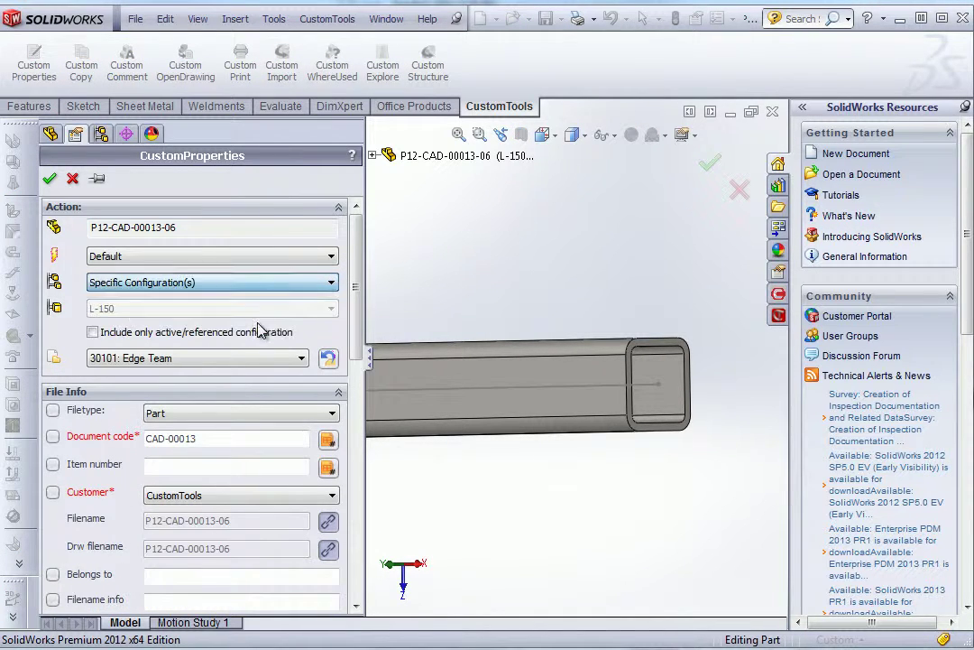
drag(357, 243, 374, 359)
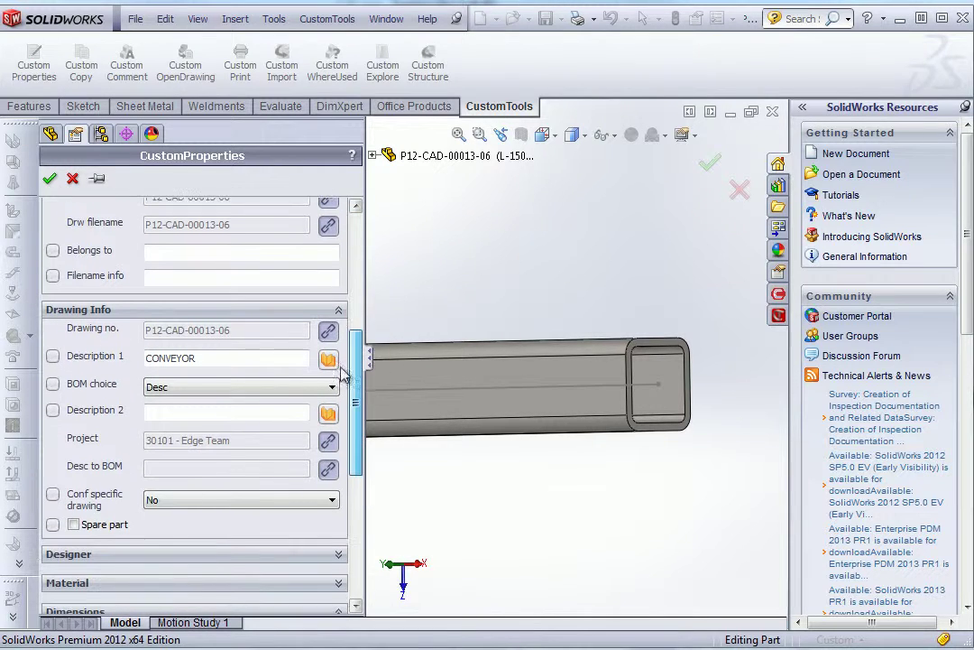
click(156, 501)
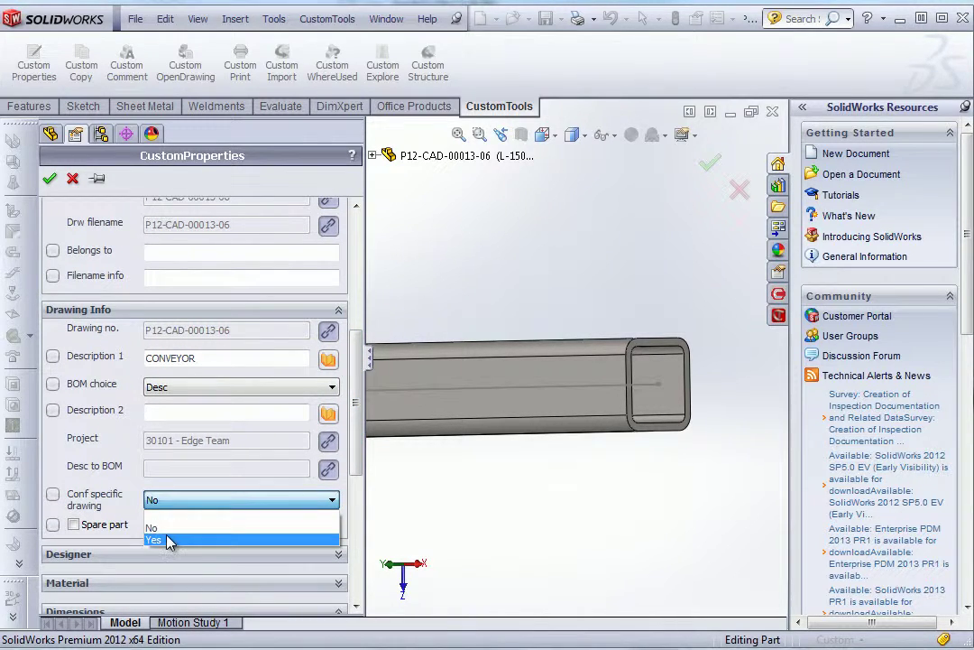
click(168, 539)
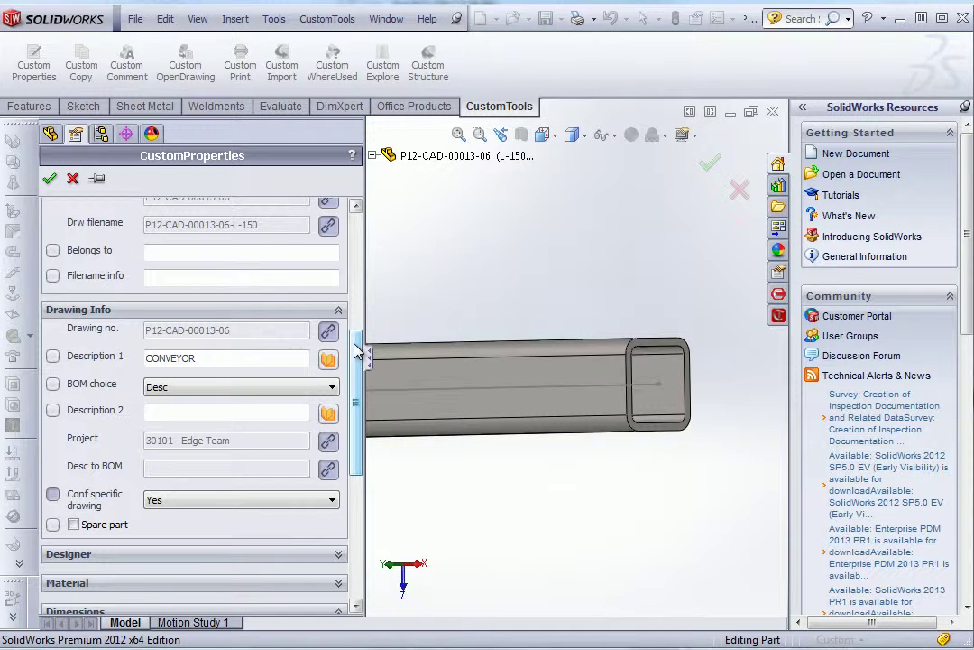
- Confirm Length 150, save the properties, and select both L-150 and L-200
scroll(357, 350, up, 3)
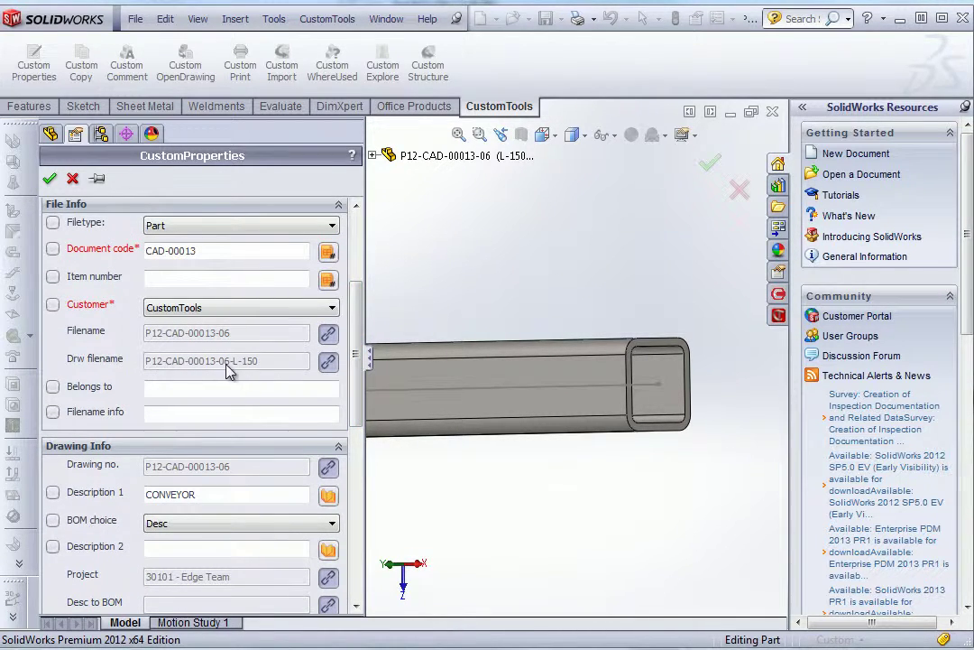
drag(358, 336, 338, 469)
click(199, 401)
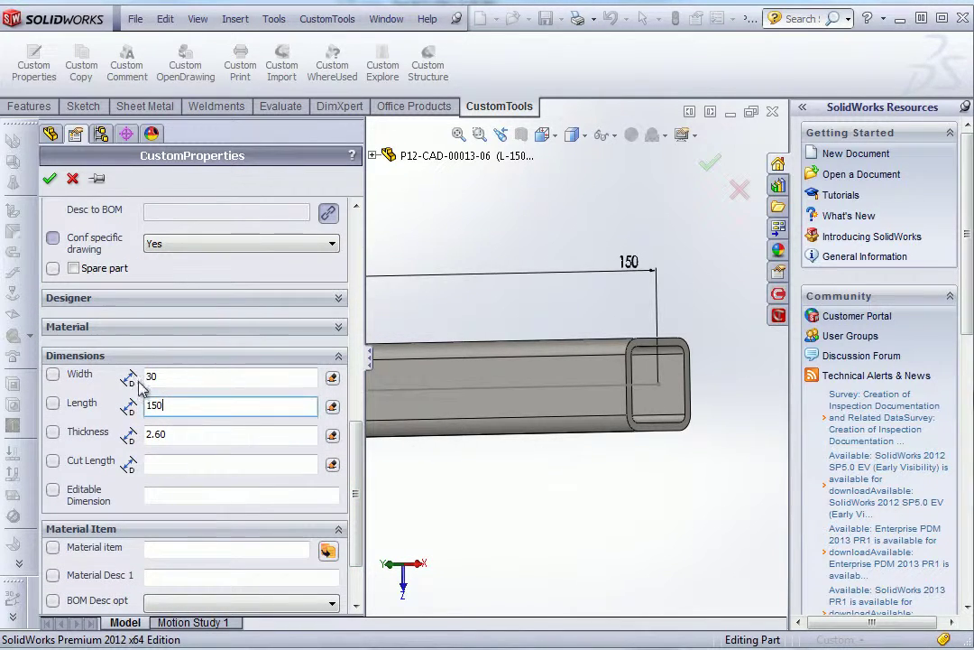
click(51, 181)
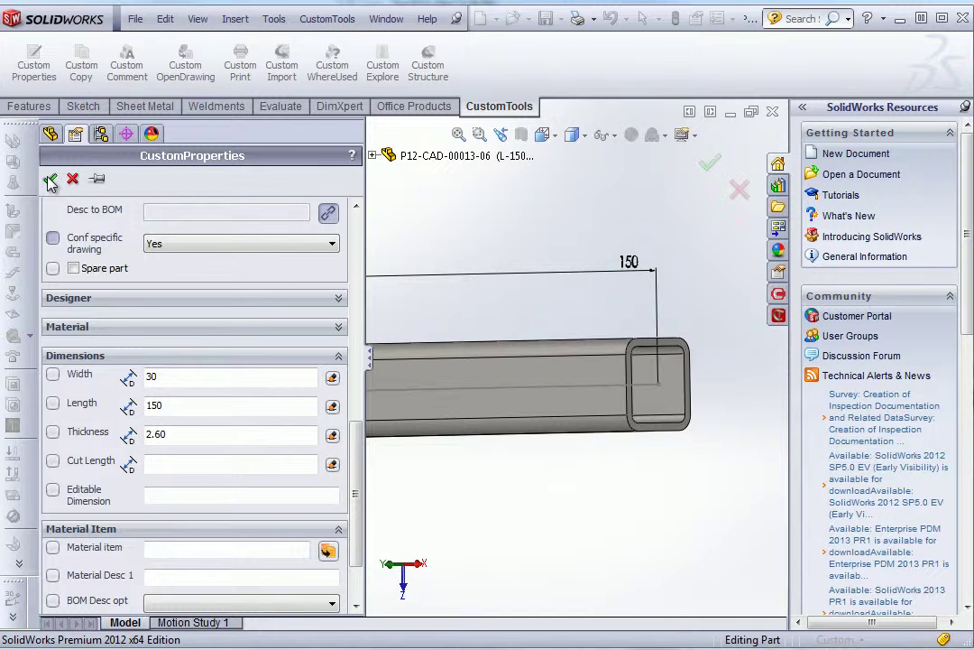
click(50, 181)
drag(38, 80, 41, 93)
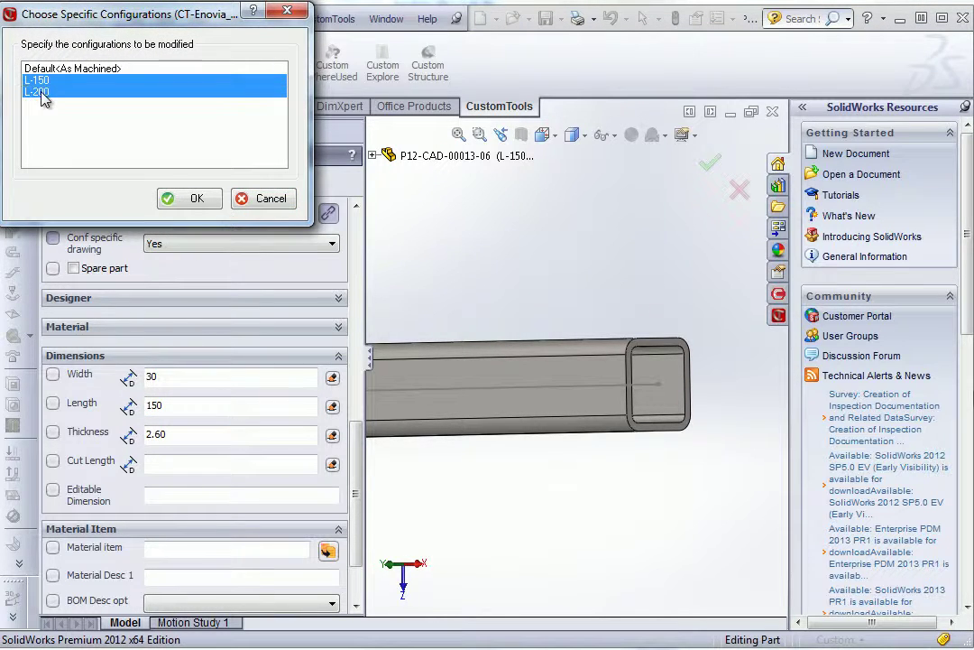
- Apply the properties to both configurations, then start a new part drawing on the A3-L-Conf Drw sheet format
click(187, 197)
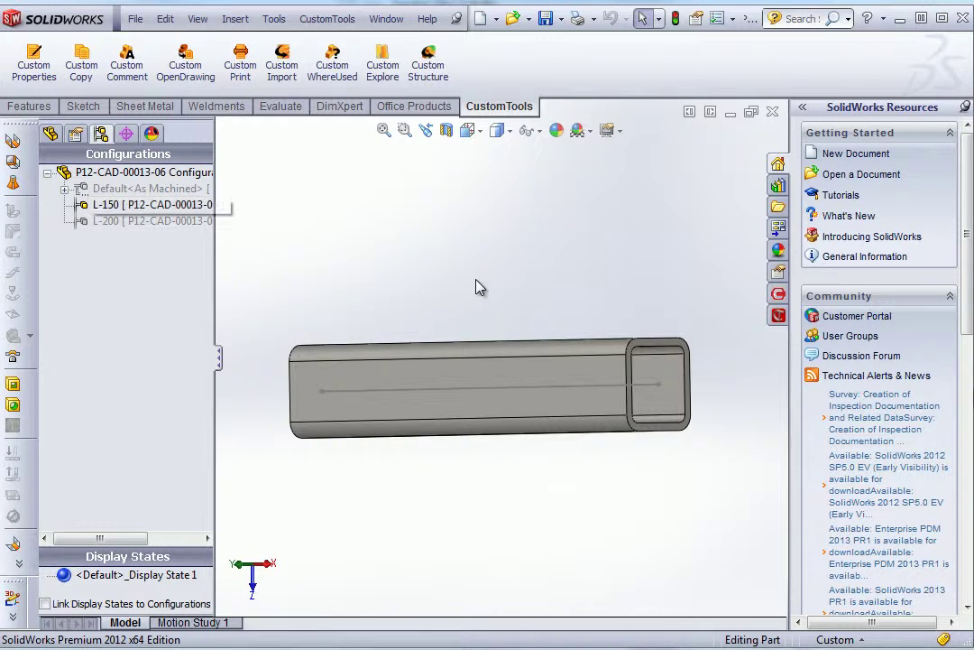
click(496, 20)
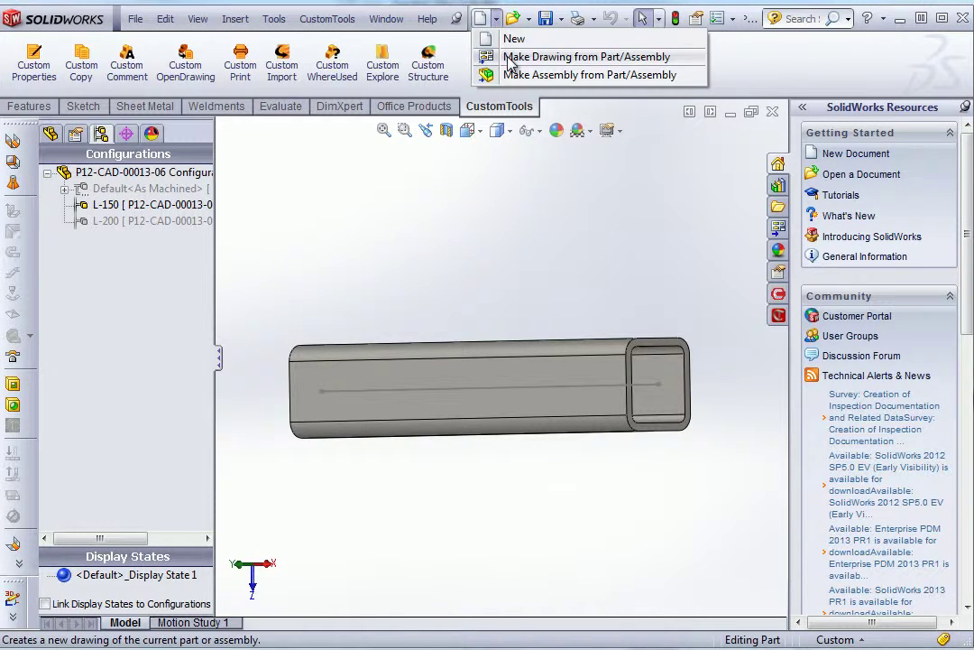
click(513, 57)
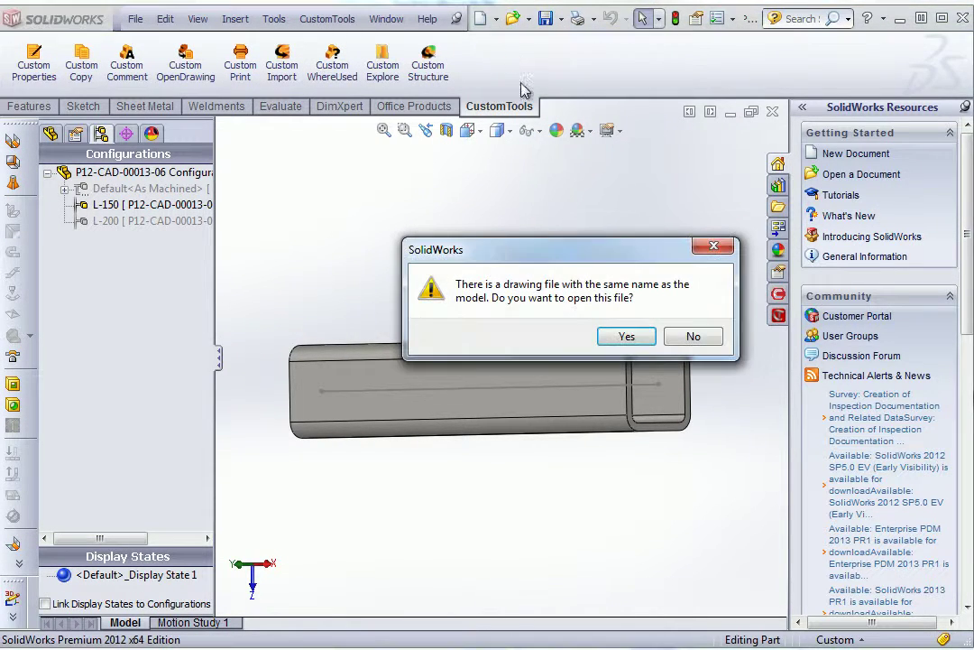
click(692, 339)
click(622, 492)
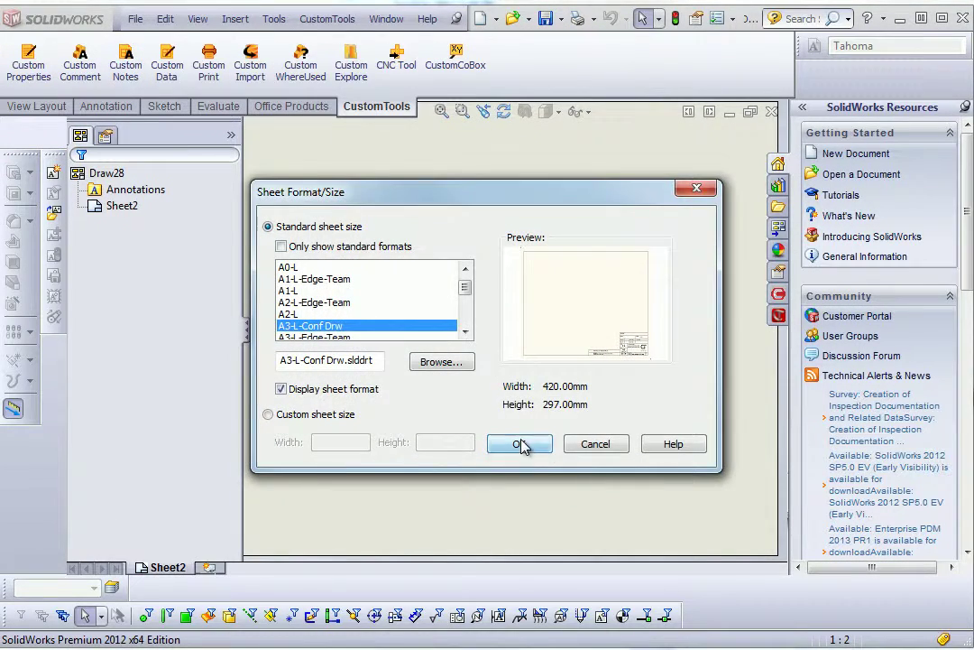
click(520, 444)
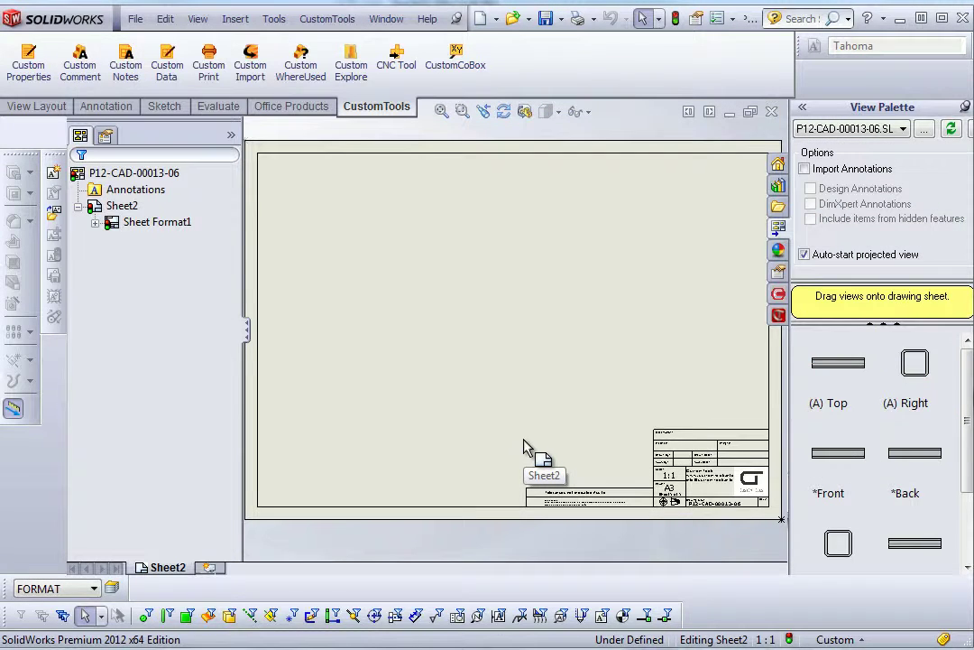
- Place the standard three views of the L-150 tube on the sheet
click(35, 106)
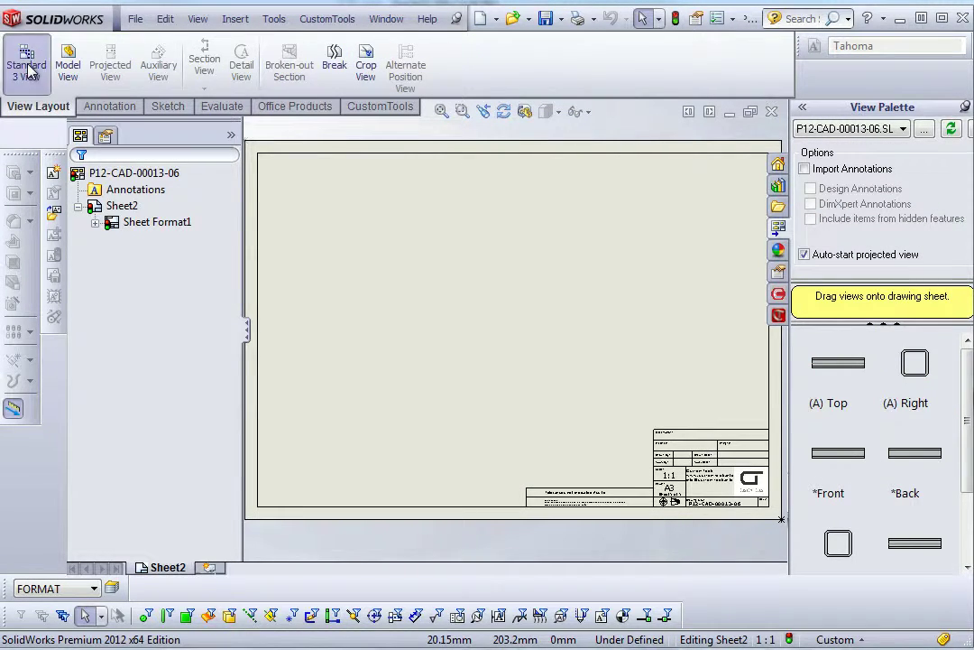
click(27, 69)
click(80, 182)
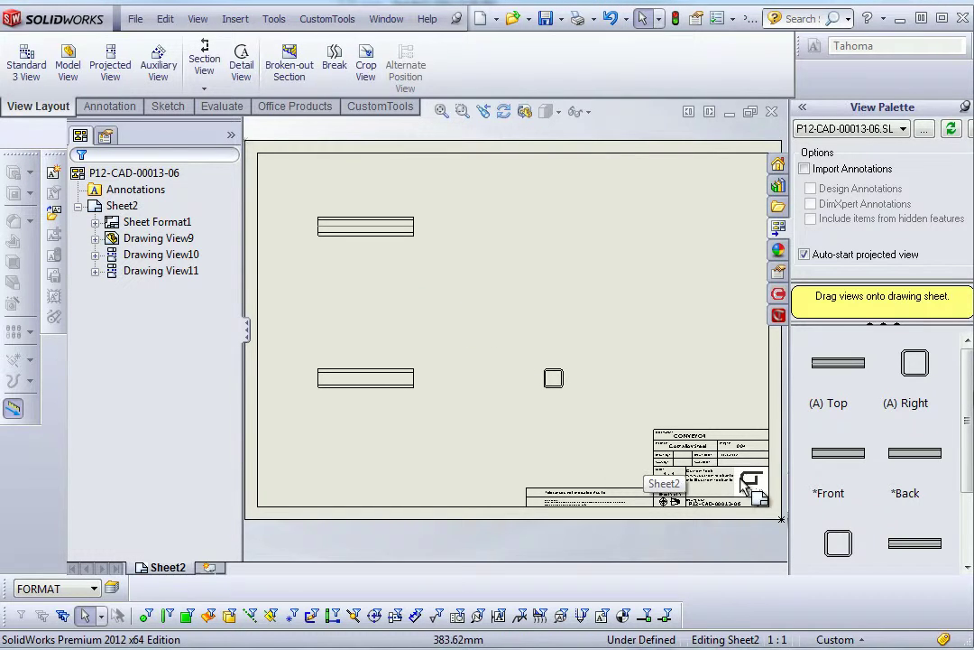
scroll(747, 510, down, 8)
scroll(672, 478, up, 2)
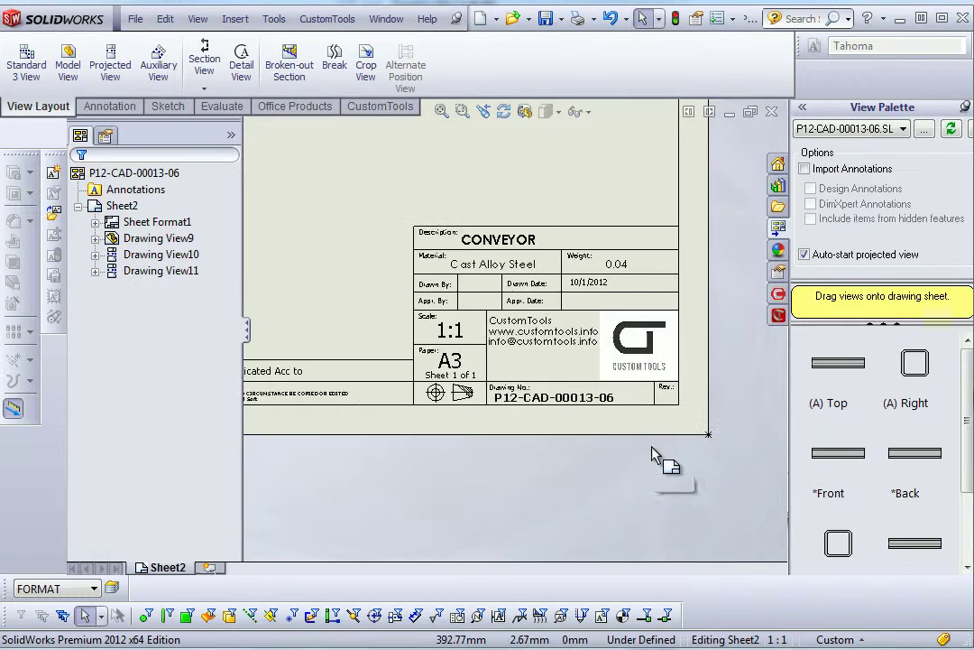
- Save the drawing as P12-CAD-00013-06-L-150.SLDDRW
click(535, 191)
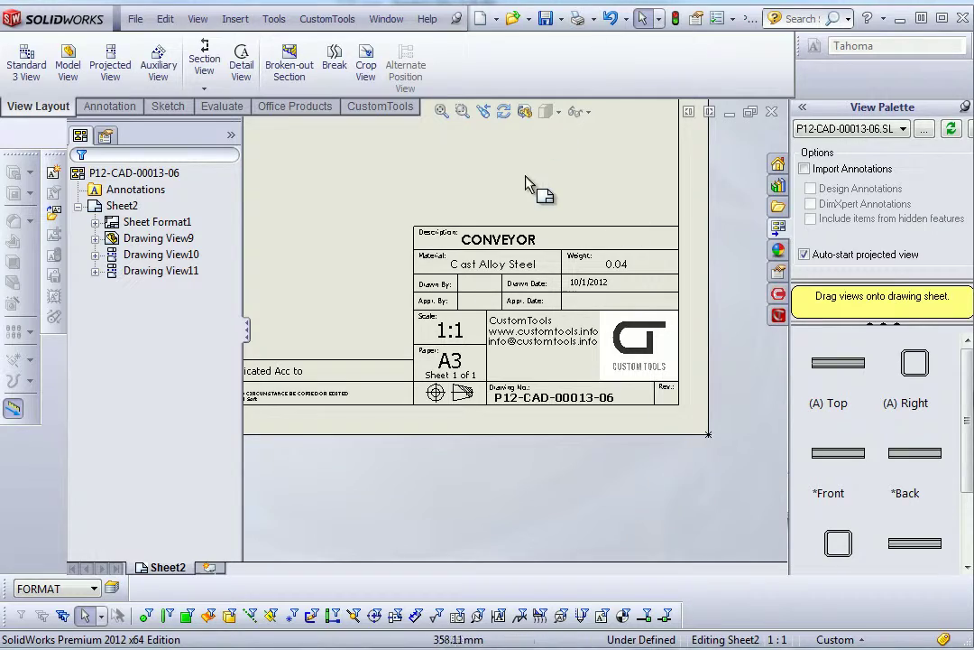
click(545, 19)
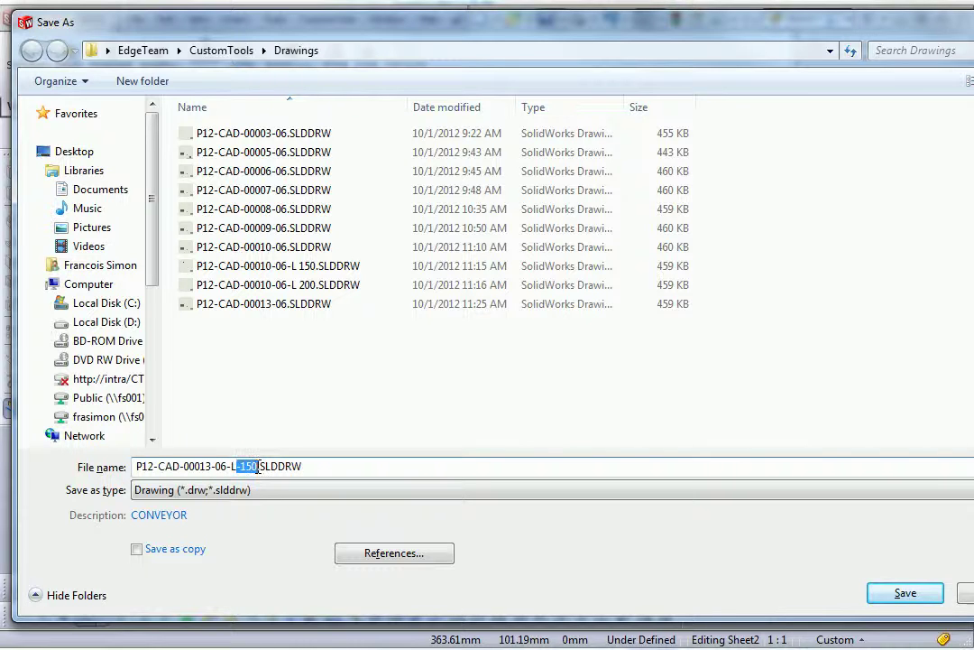
click(902, 592)
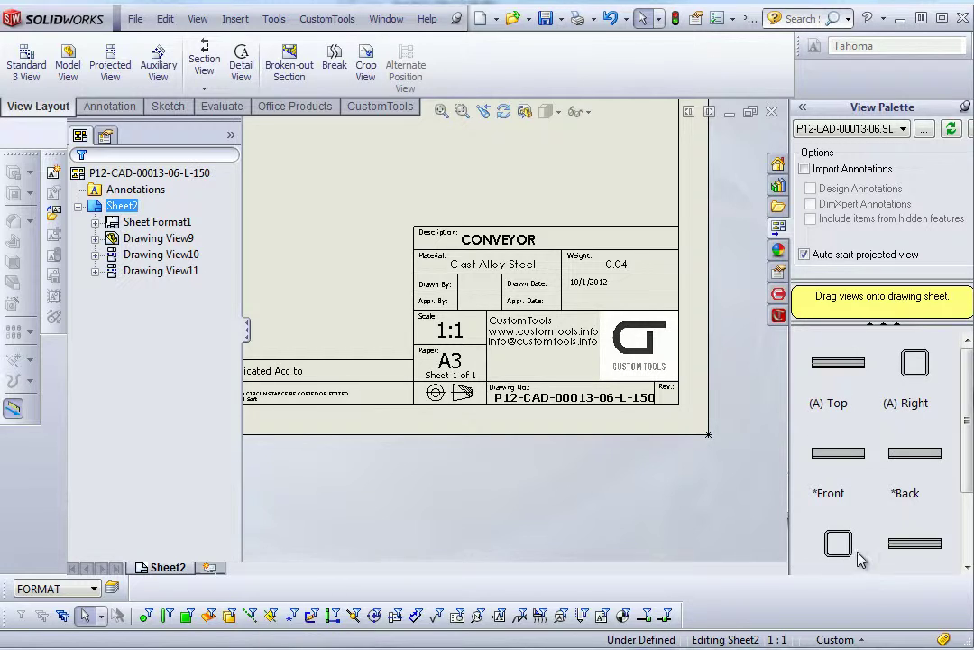
- Close the L-150 drawing, activate L-200, and review its properties: length 200, drawing filename P12-CAD-00013-06-L-200
click(773, 112)
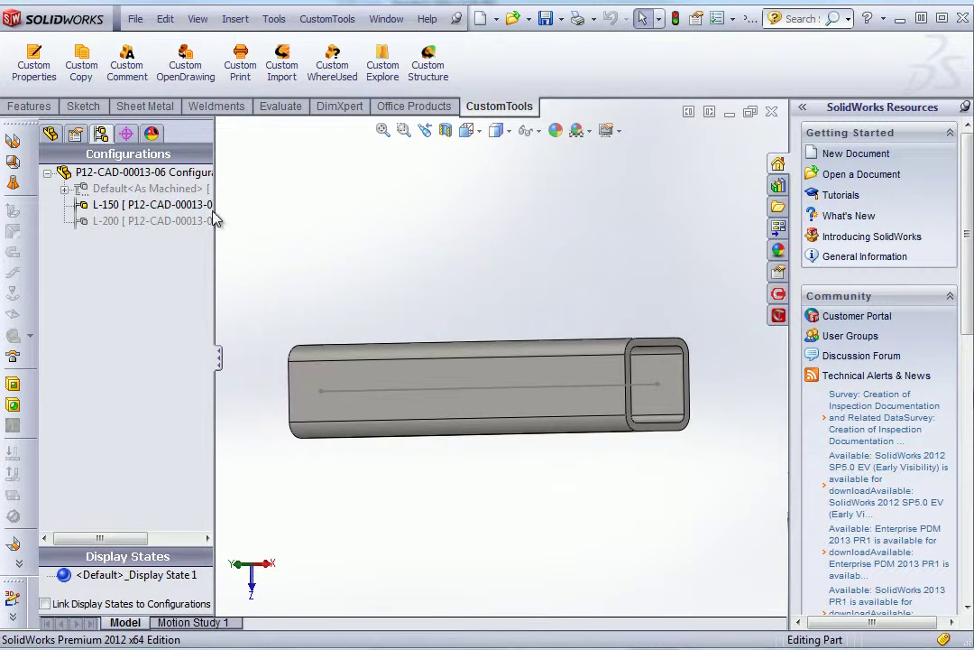
double_click(140, 223)
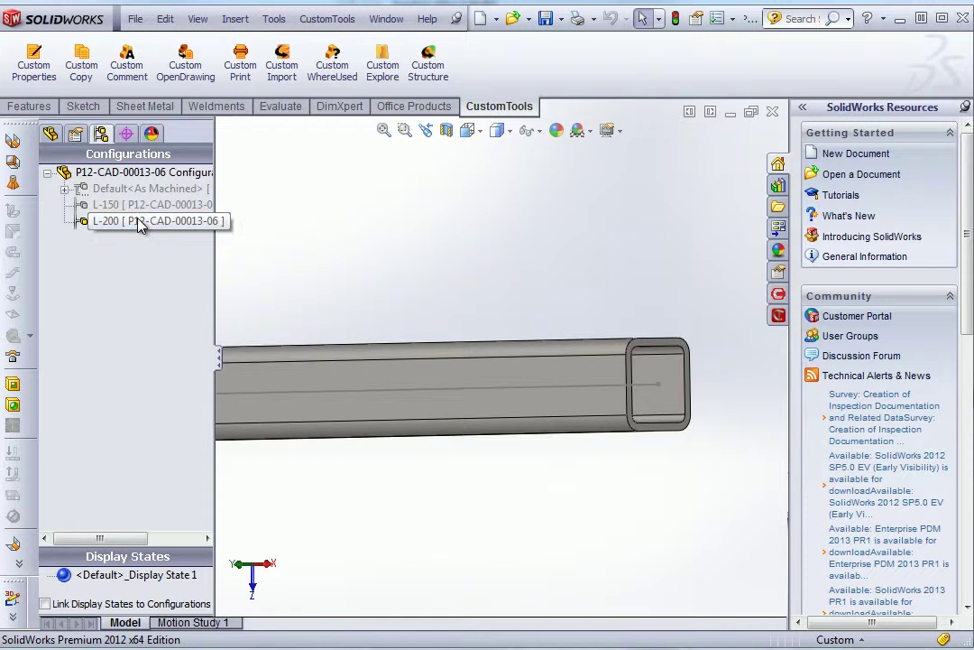
click(33, 64)
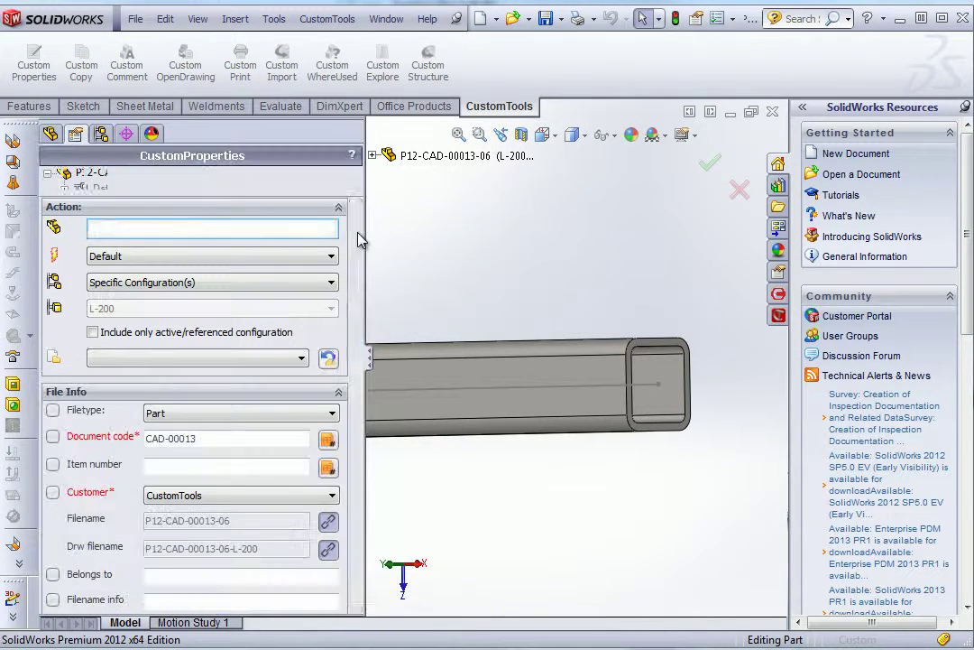
scroll(360, 271, down, 5)
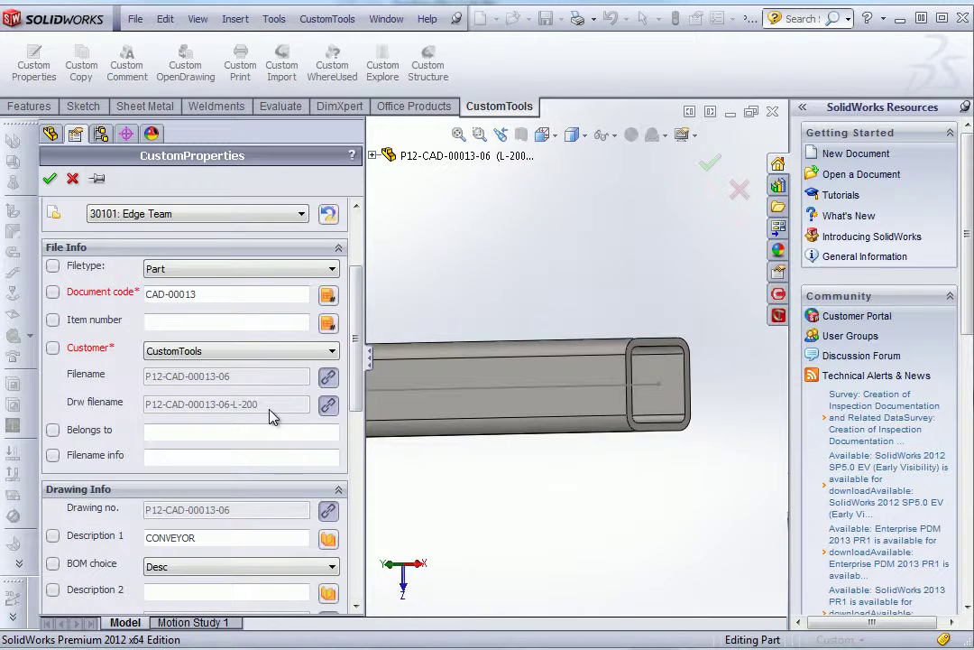
drag(355, 352, 360, 478)
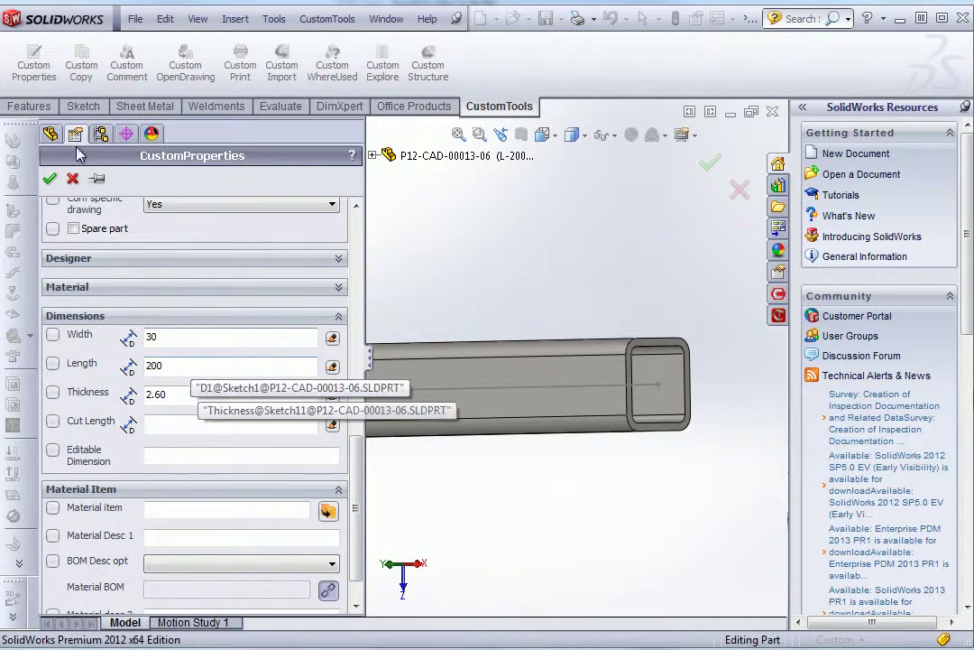
click(74, 179)
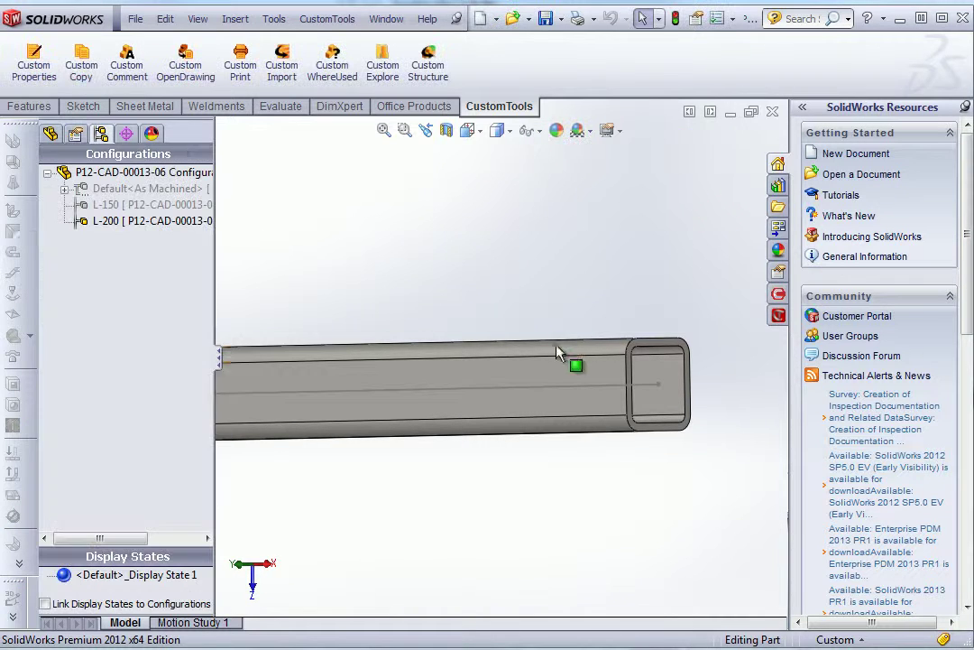
- Create a new drawing of the part from the Drawing template with the default sheet format
click(496, 18)
click(541, 57)
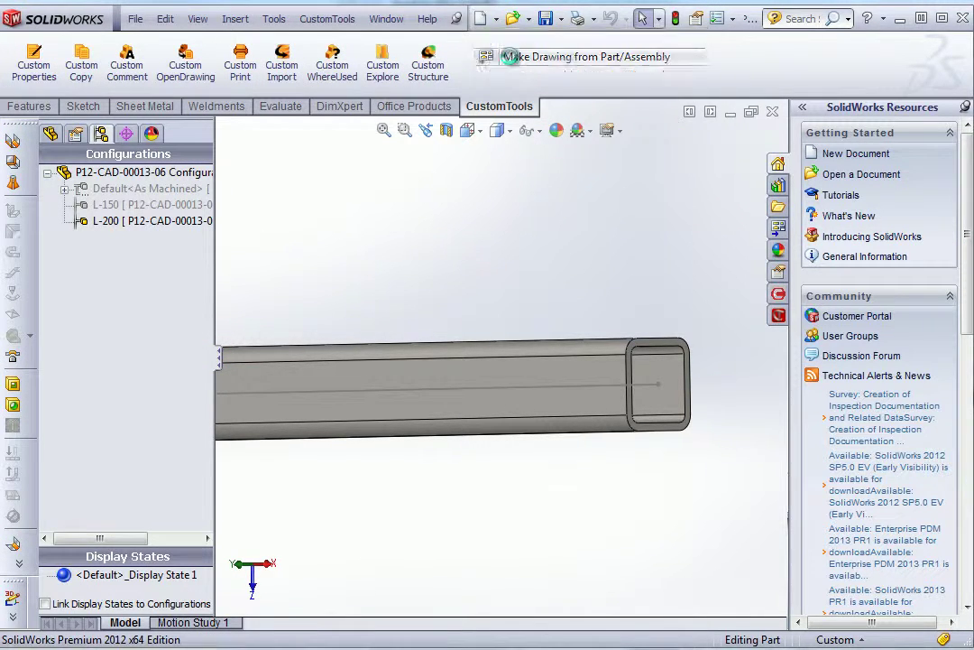
click(693, 337)
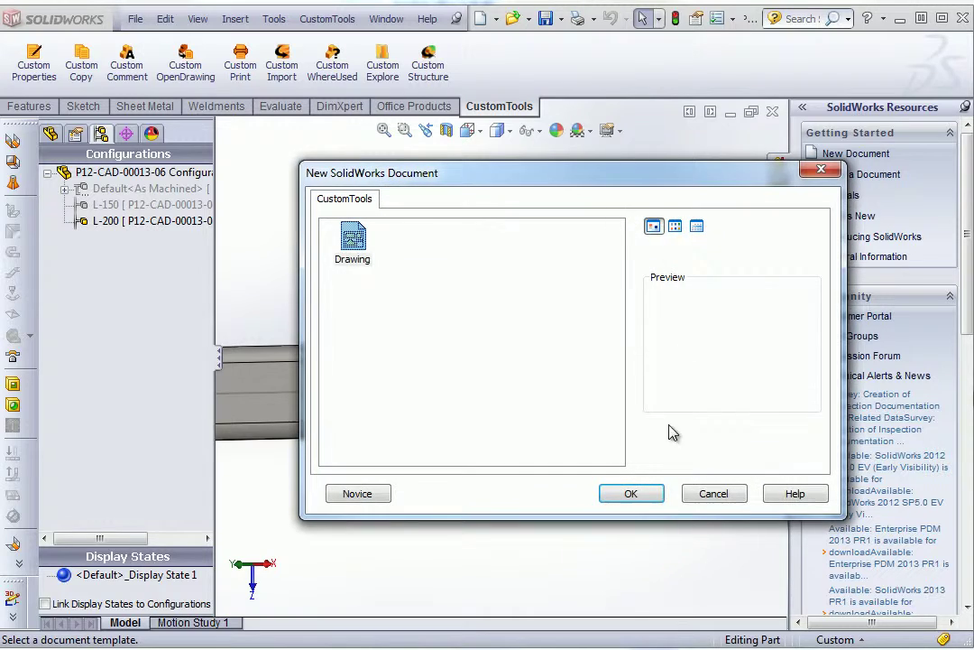
click(649, 500)
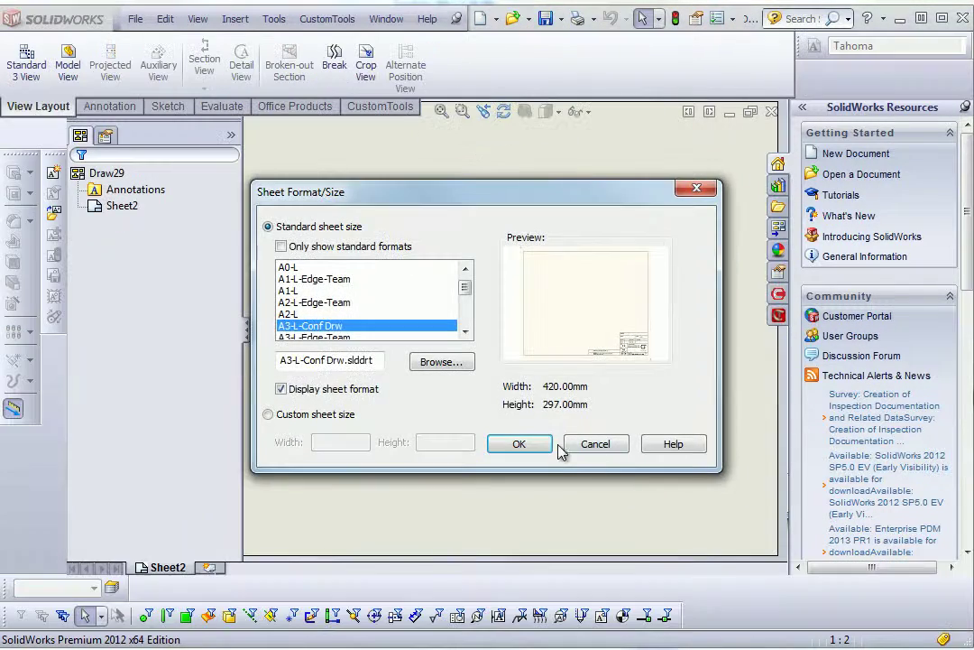
click(523, 446)
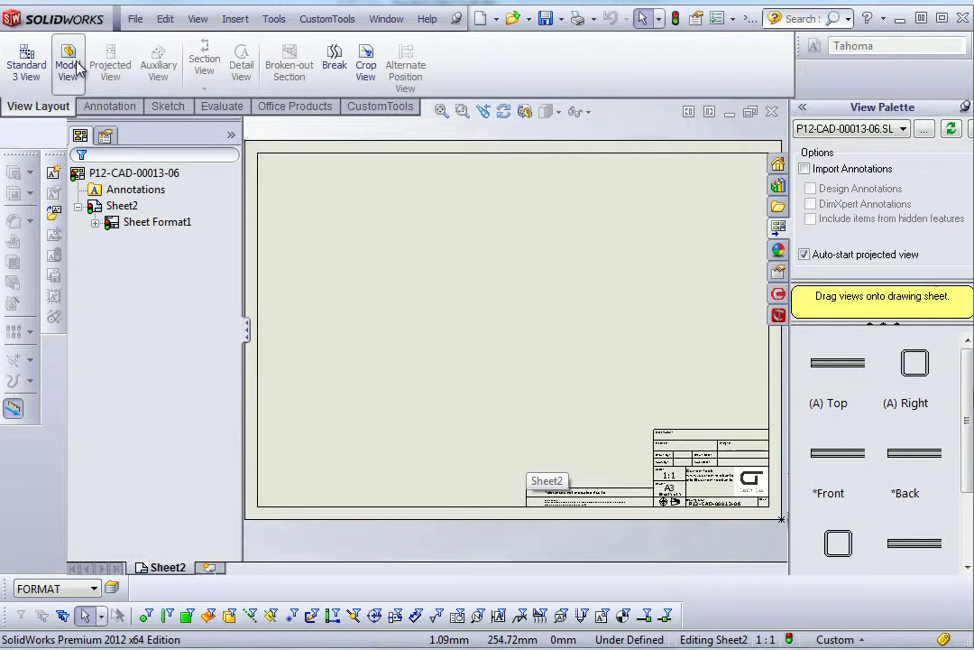
- Insert the three standard views of L-200 and save as P12-CAD-00013-06-L-200.SLDDRW
click(31, 63)
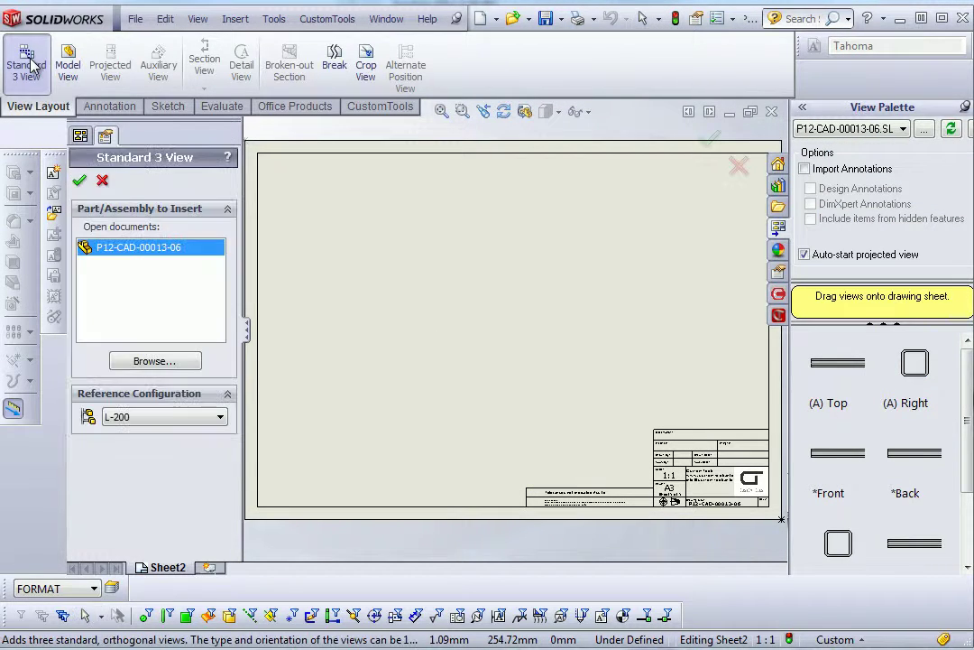
click(80, 181)
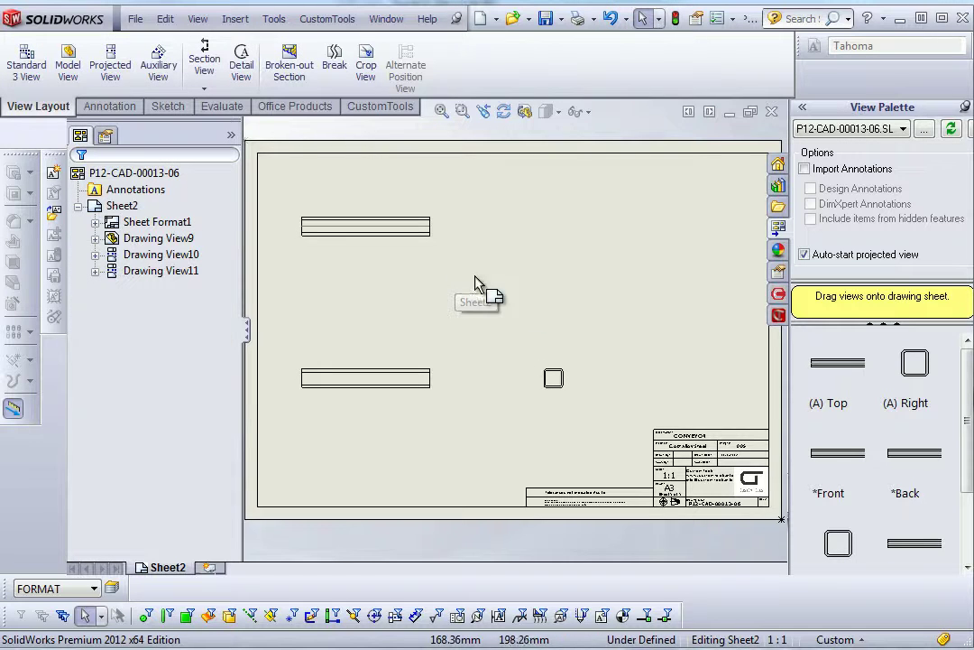
scroll(735, 501, down, 5)
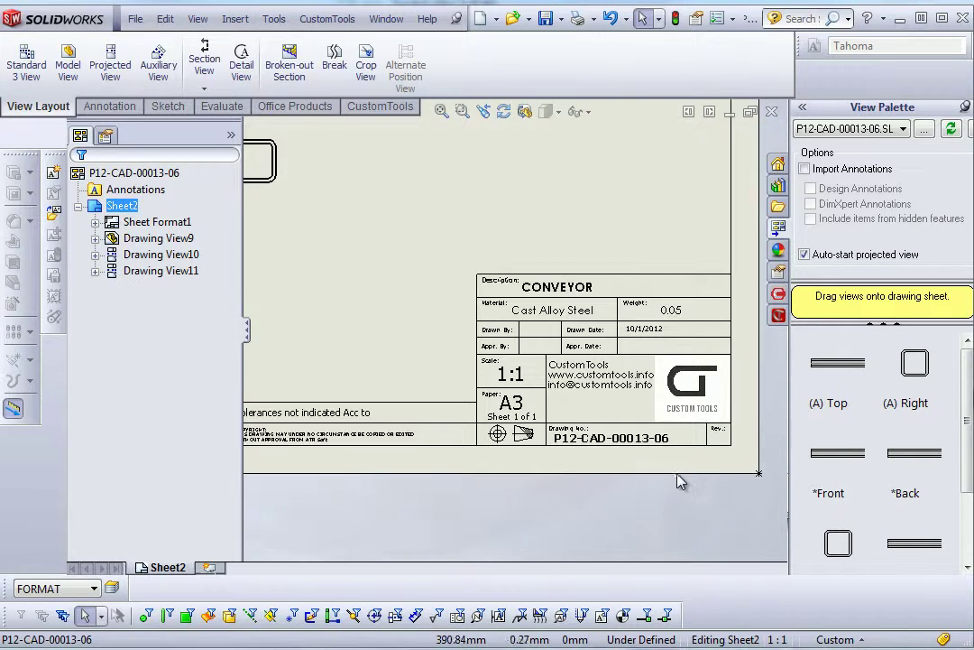
click(545, 19)
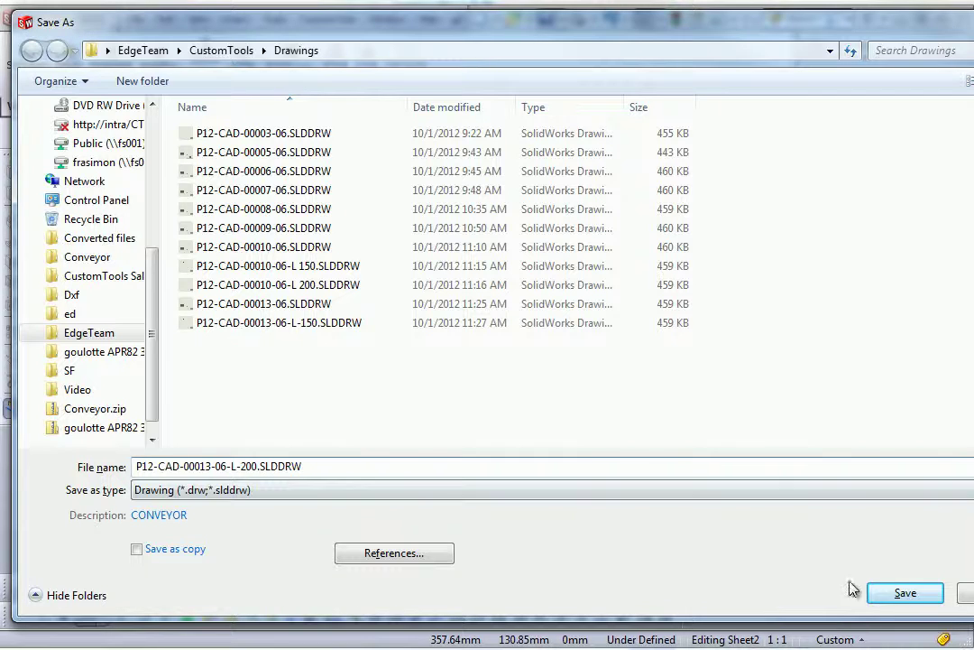
click(894, 592)
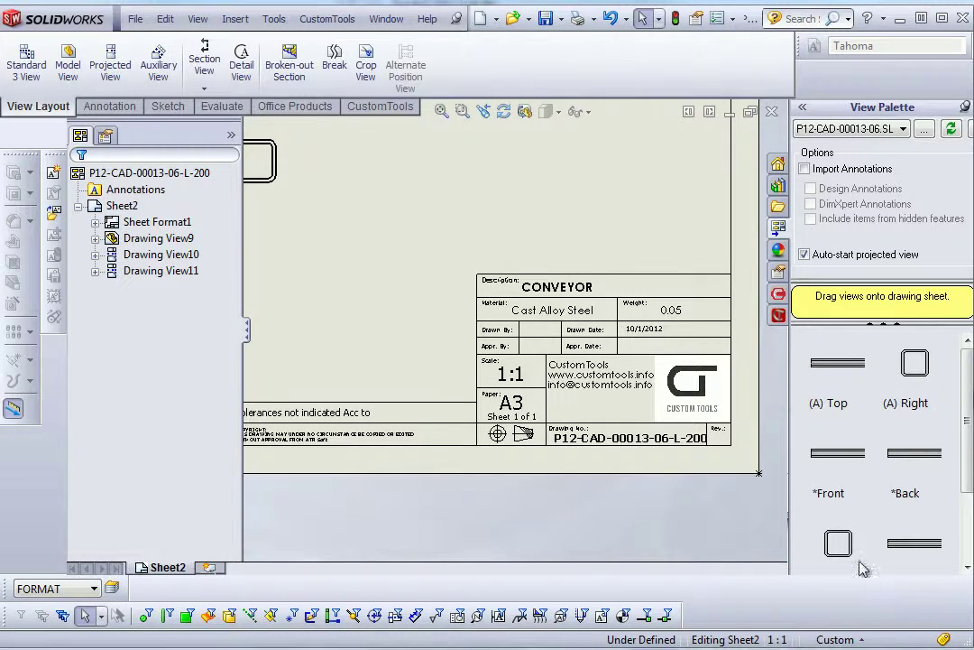
- Close the L-200 drawing and select the tube member in the part
click(772, 112)
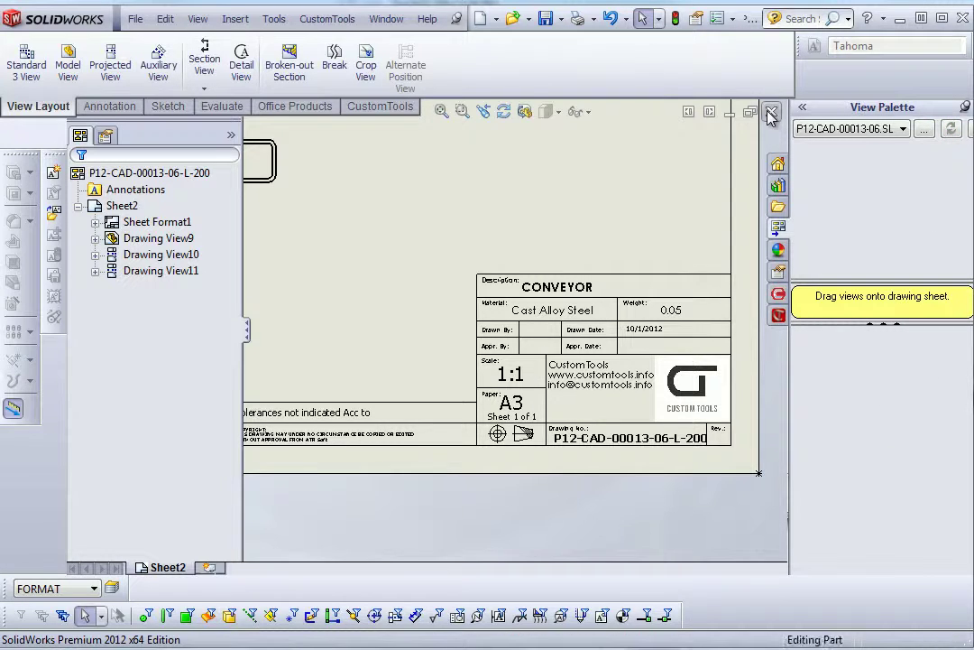
scroll(401, 355, up, 2)
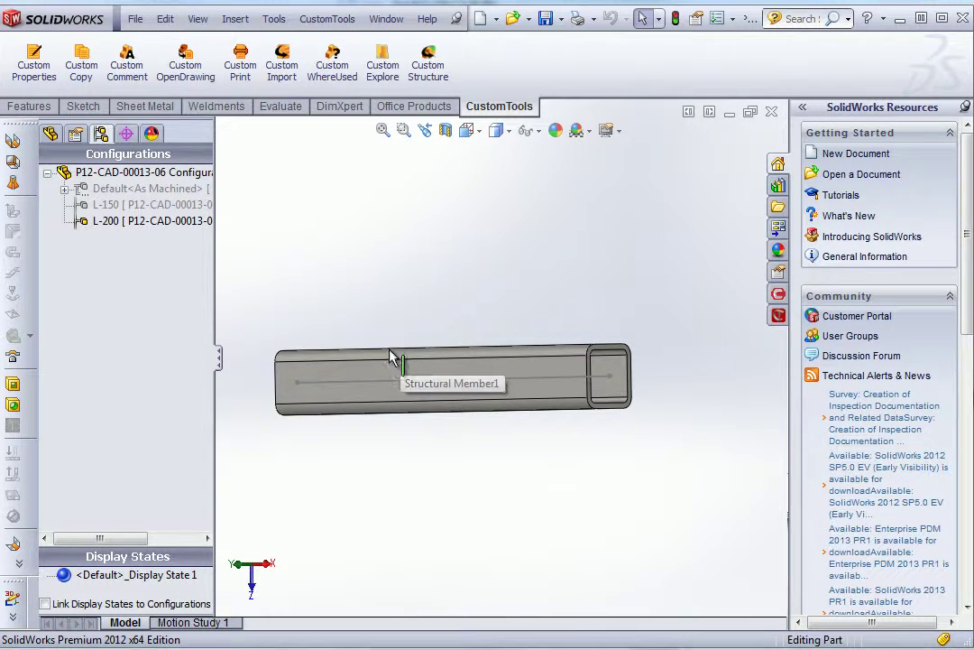
click(388, 386)
double_click(387, 390)
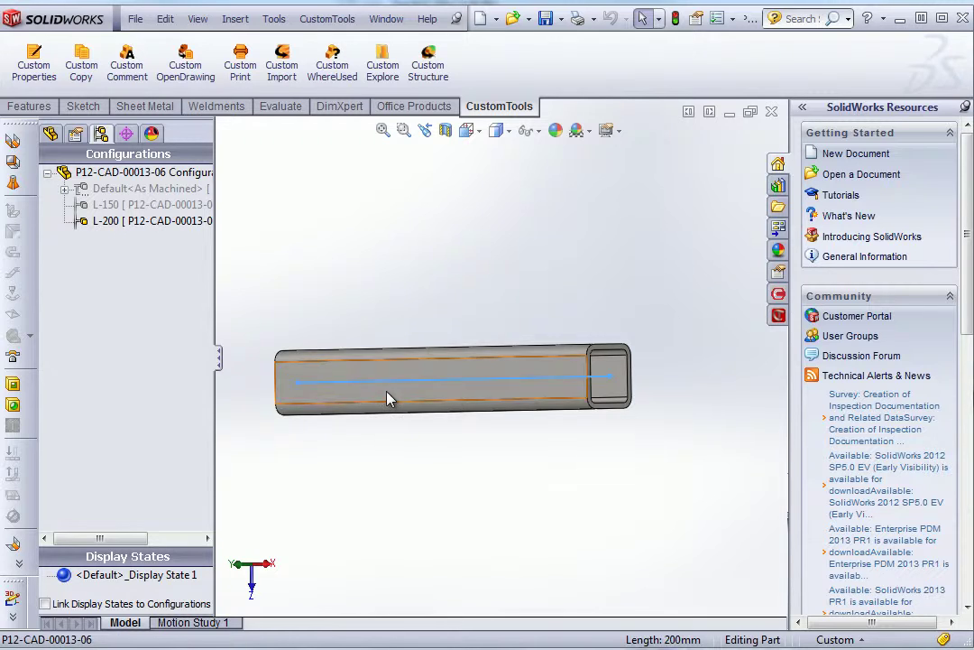
- Preview the part's three linked drawings and open the original P12-CAD-00013-06.SLDDRW
click(185, 63)
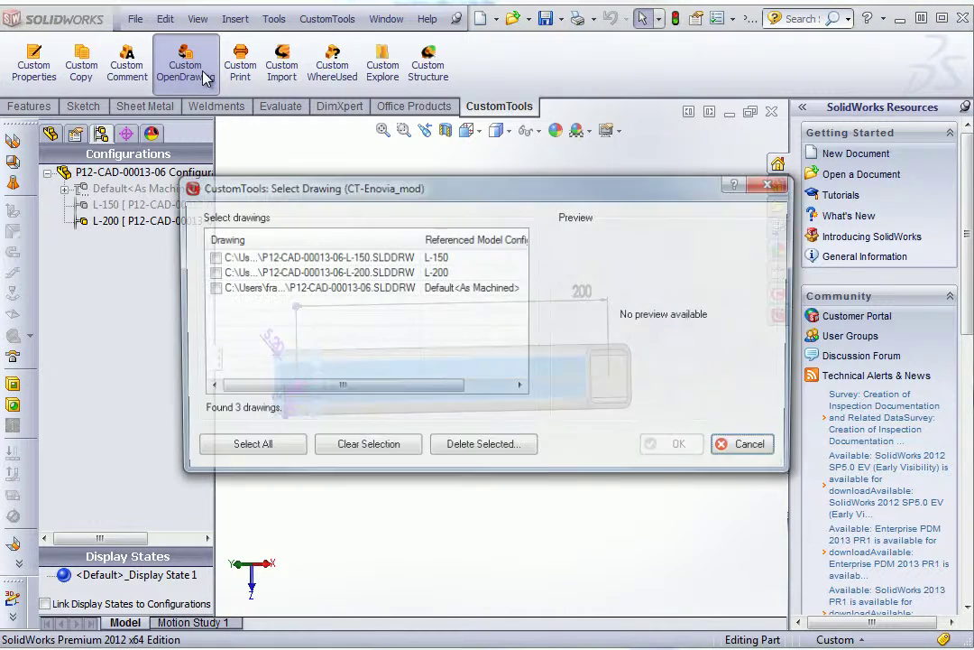
click(325, 258)
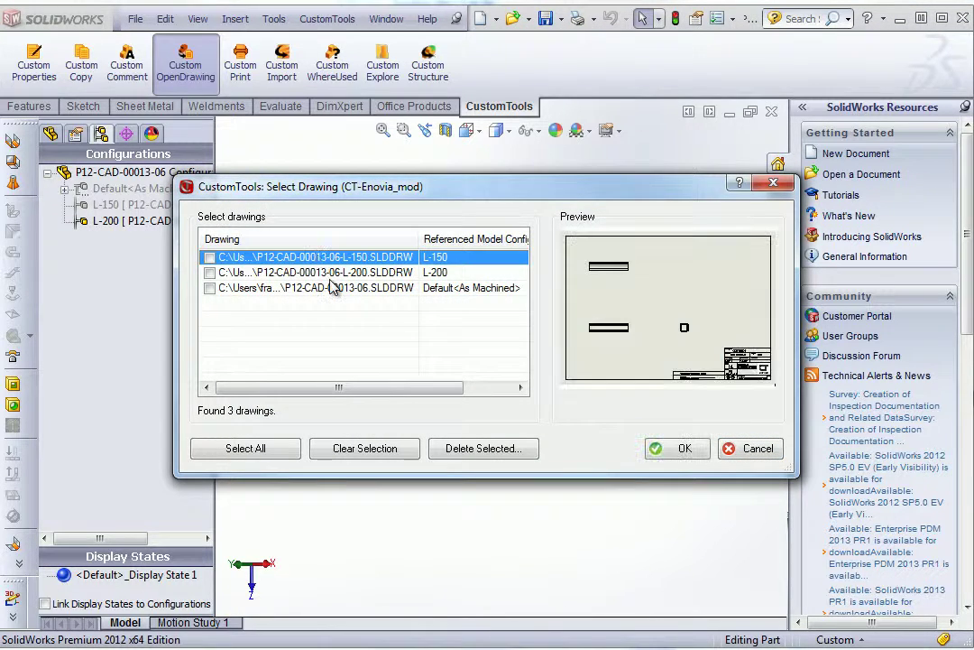
click(331, 272)
click(335, 288)
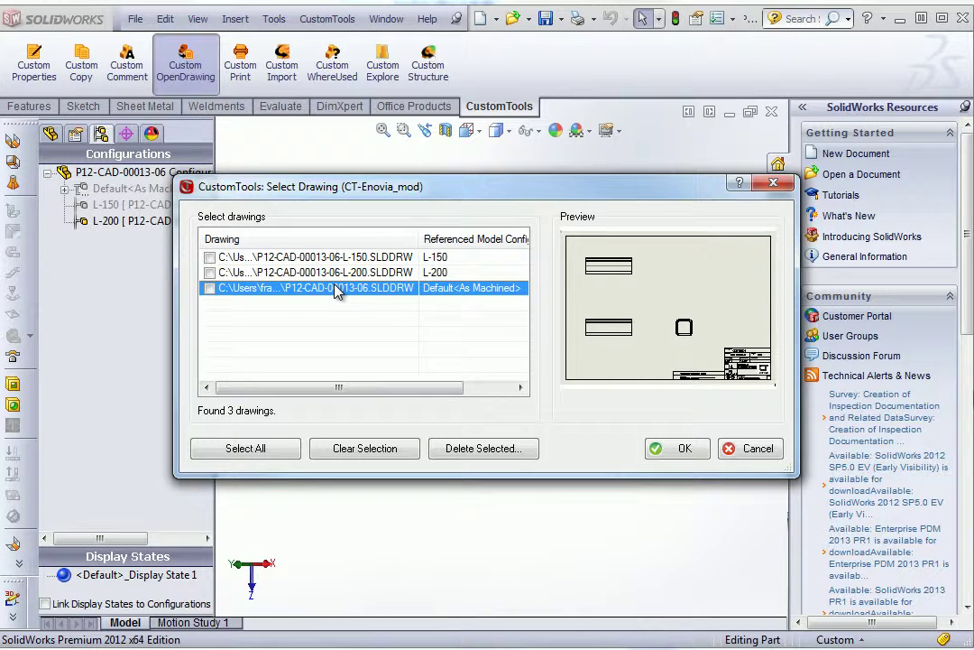
click(211, 275)
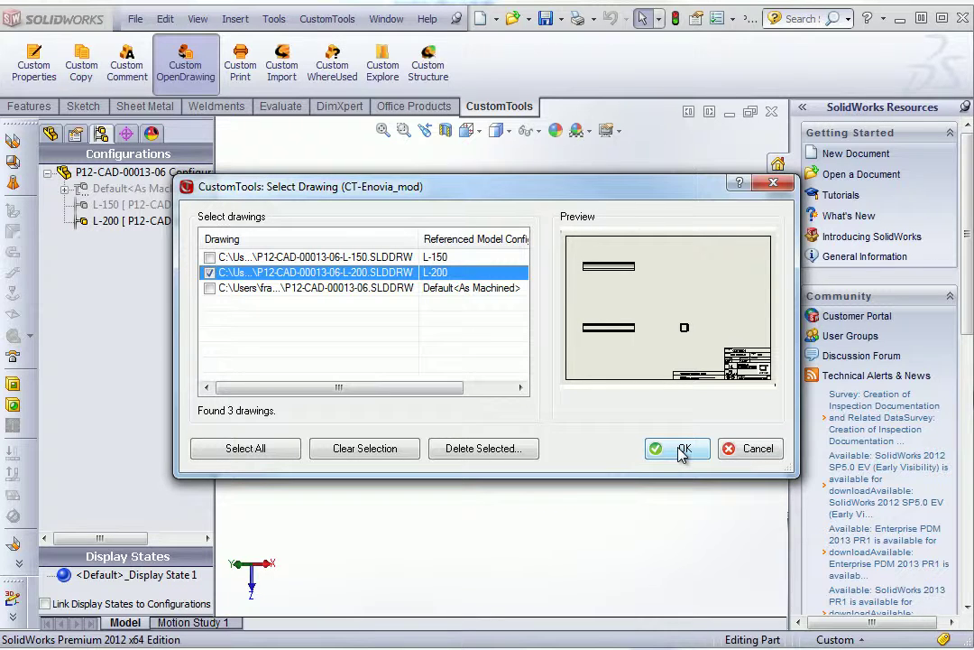
click(210, 289)
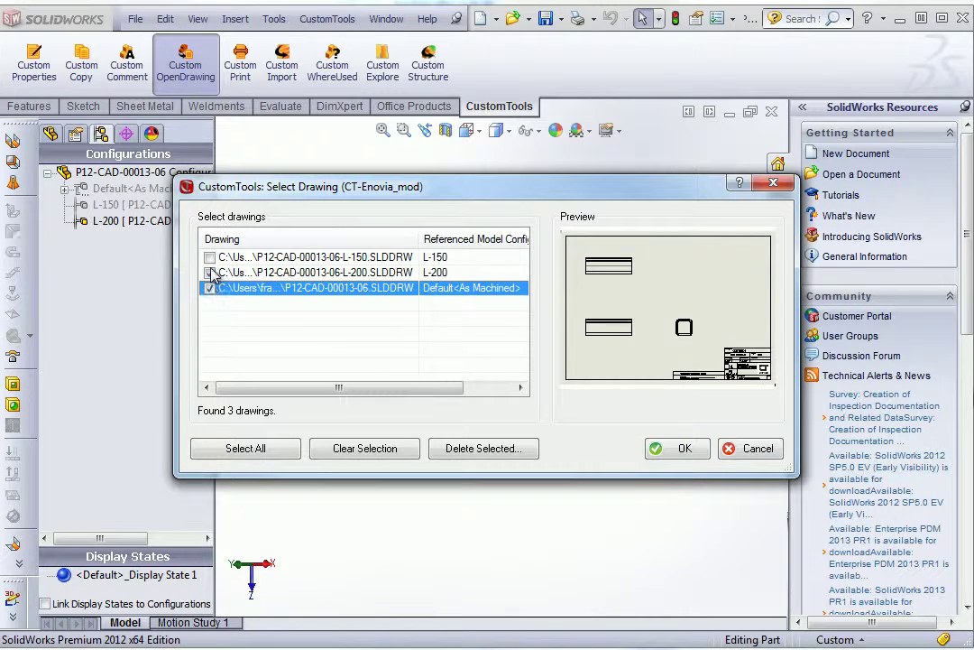
click(677, 448)
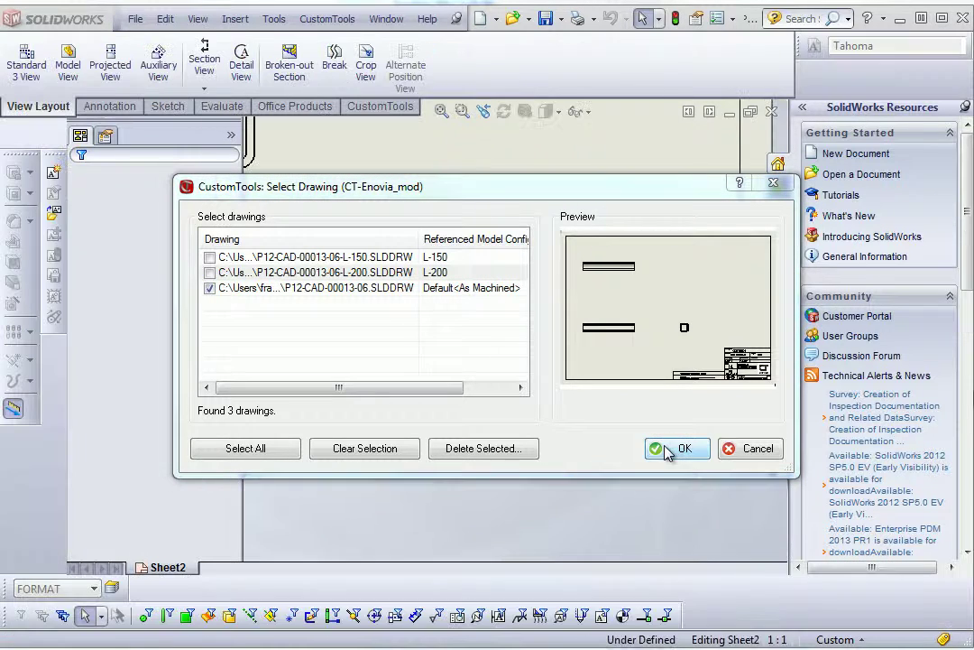